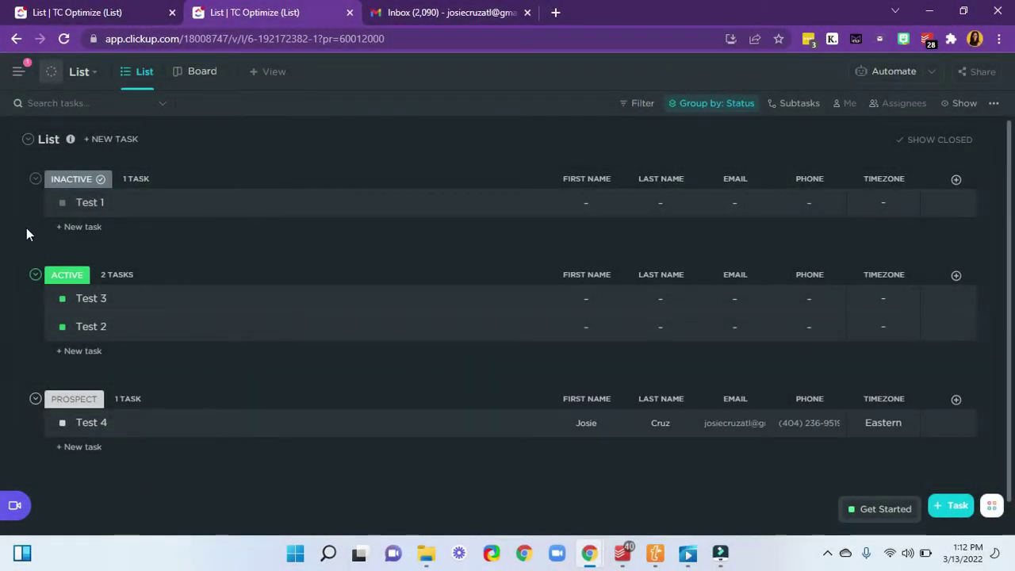
# - Check in My Settings > ClickApps that the Email ClickApp covers all 5 Spaces, then go back
pyautogui.click(19, 72)
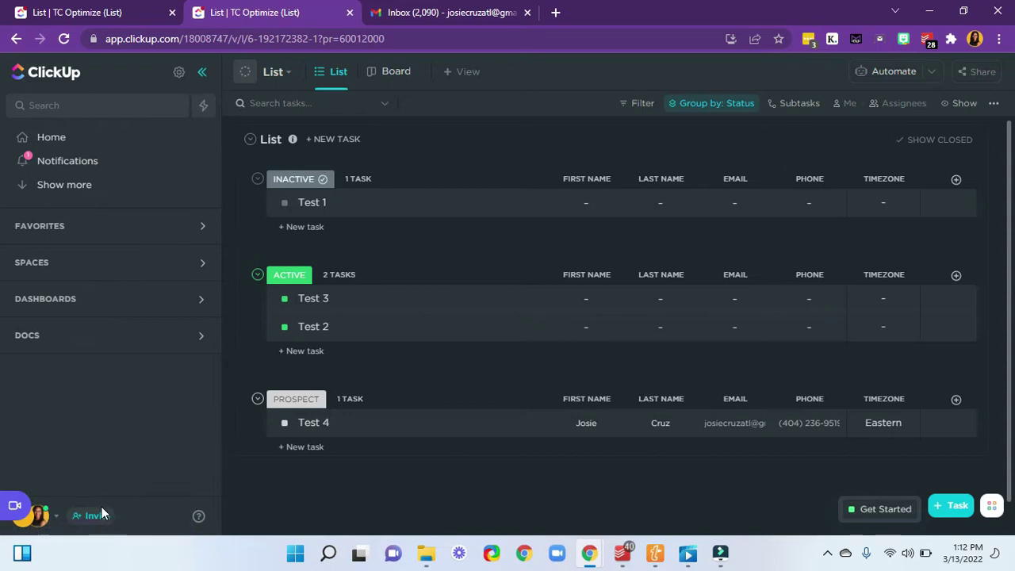
pyautogui.click(38, 517)
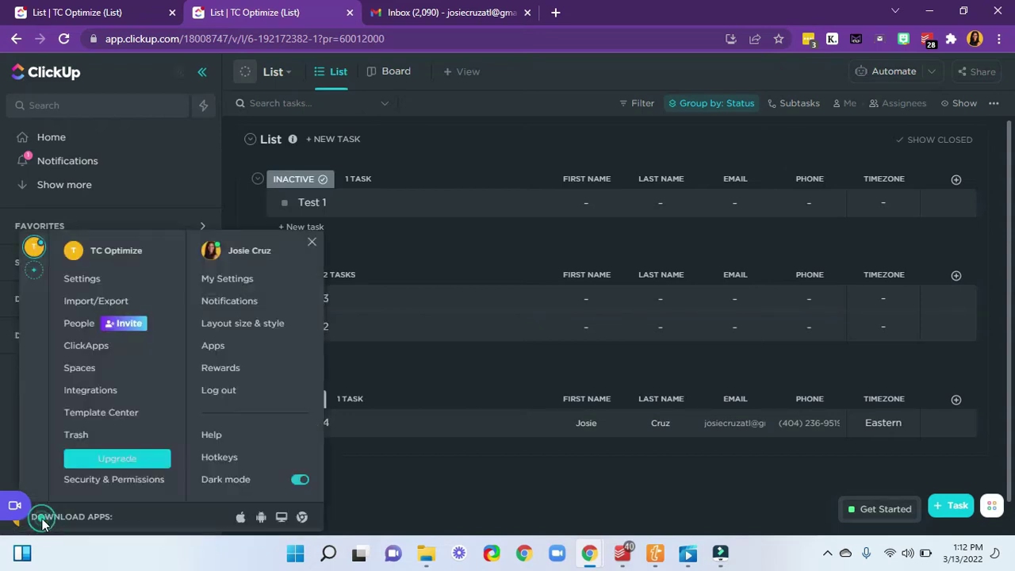
pyautogui.click(234, 279)
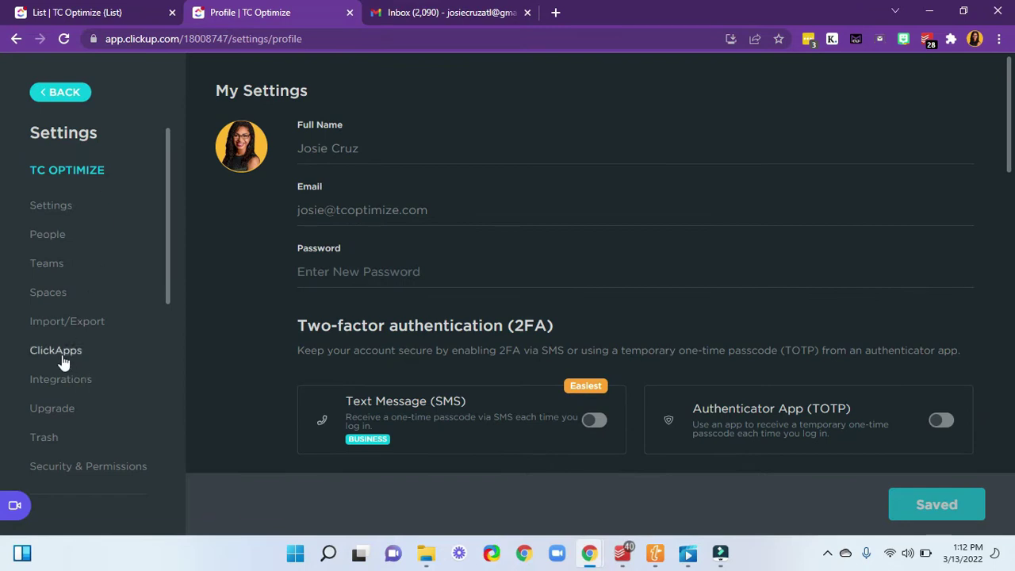
pyautogui.click(70, 352)
pyautogui.scroll(-12, 704, 371)
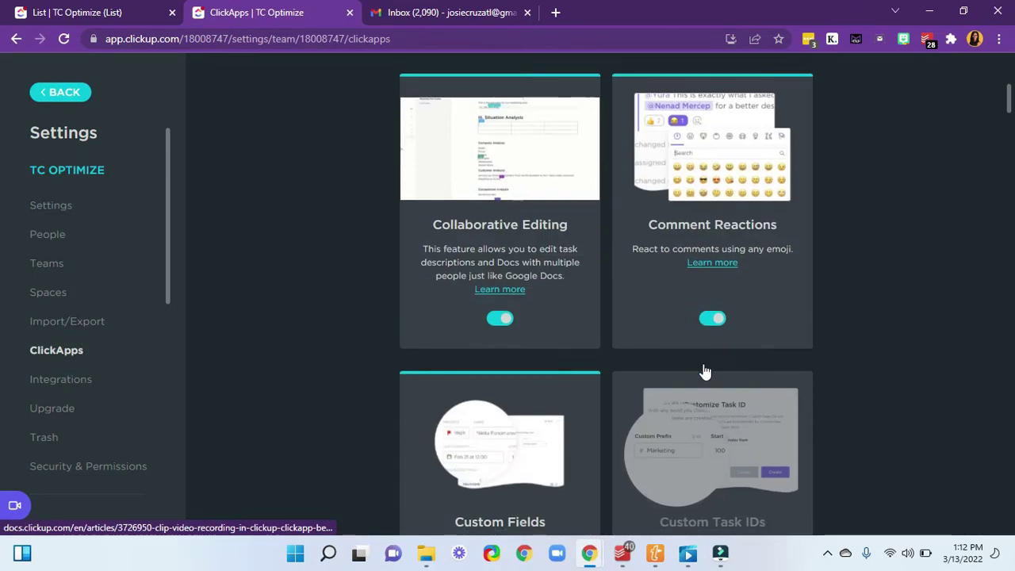
pyautogui.scroll(-7, 703, 363)
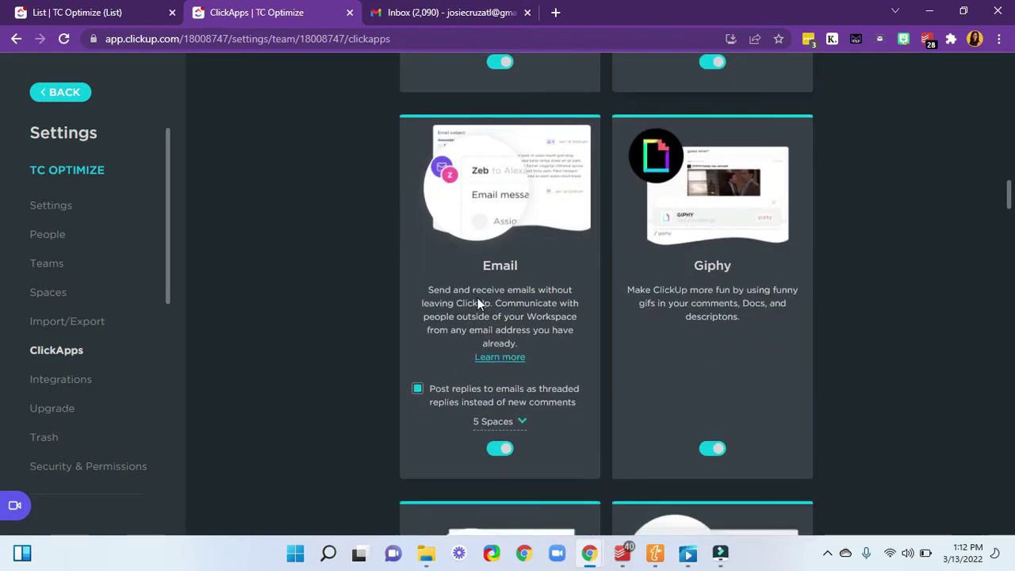
pyautogui.click(502, 424)
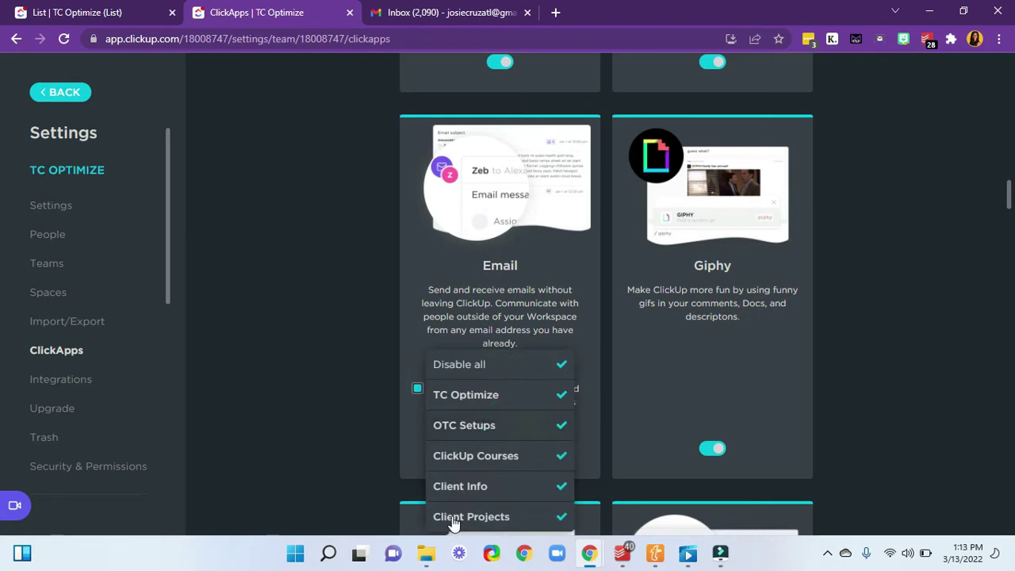
pyautogui.click(318, 390)
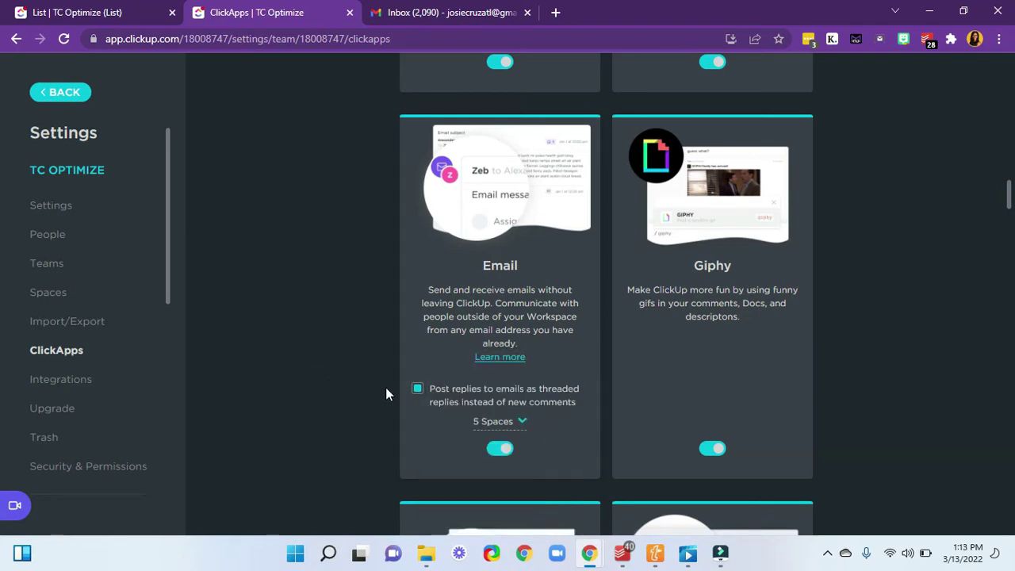
pyautogui.click(65, 96)
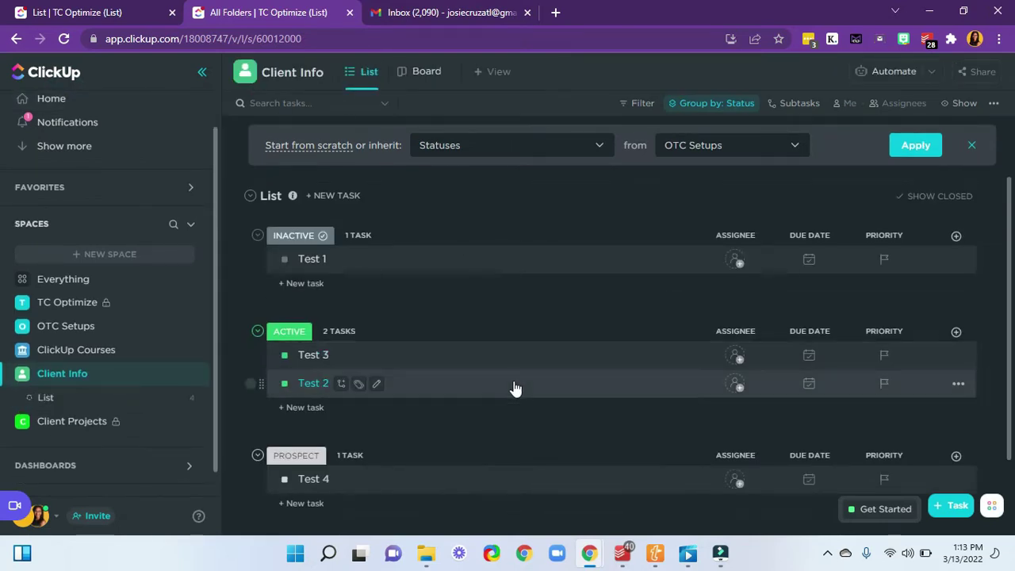
# - Collapse the sidebar and review the Inactive, Active and Prospect groups of the Client Info list
pyautogui.scroll(-1, 520, 437)
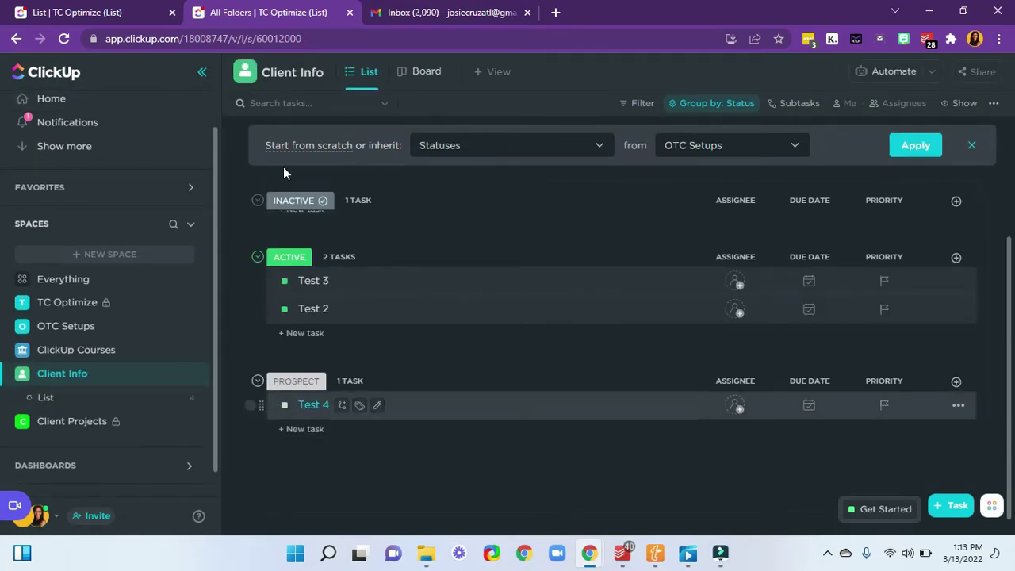
pyautogui.click(202, 74)
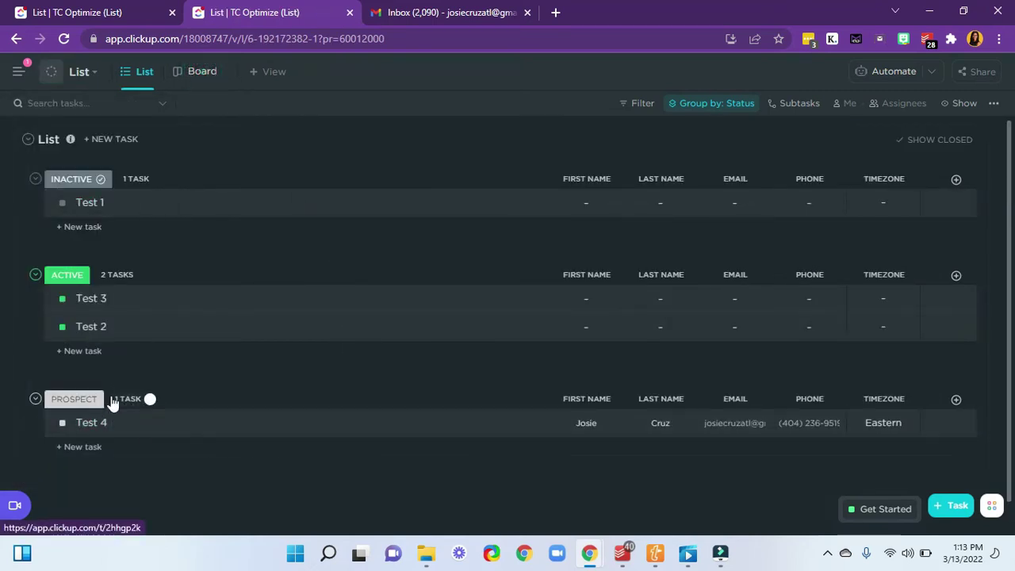
pyautogui.moveTo(75, 401)
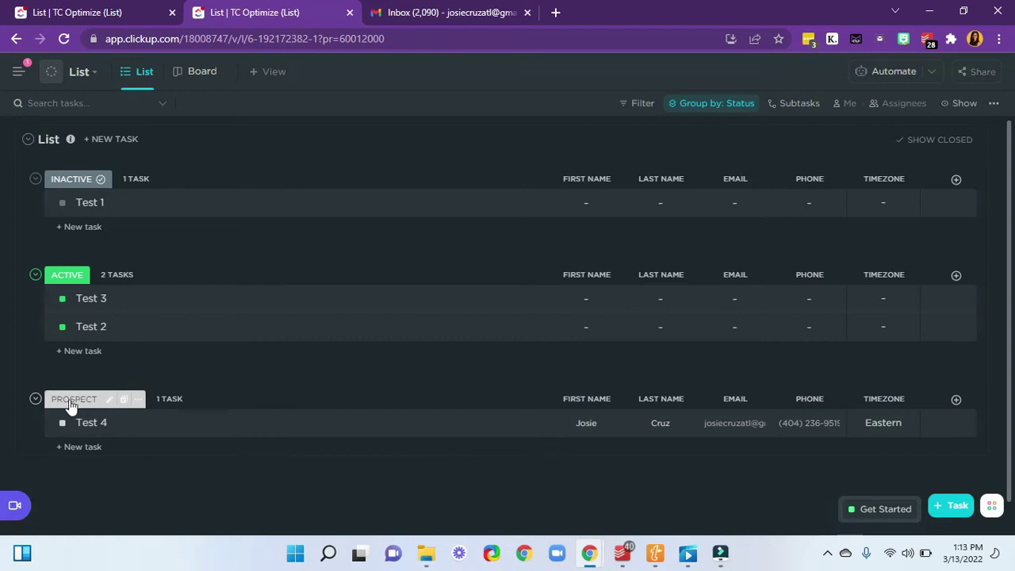
pyautogui.moveTo(76, 279)
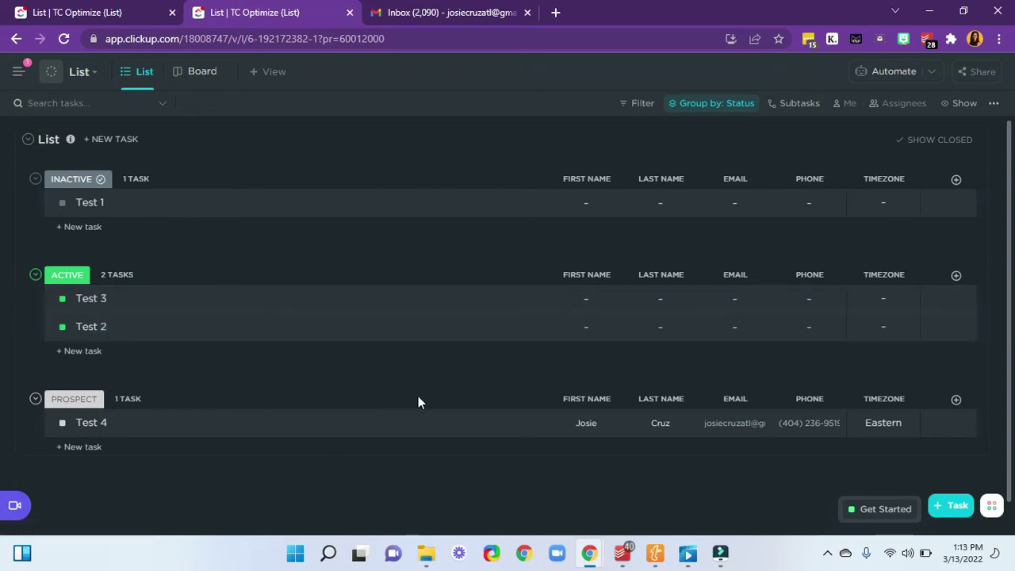
# - Add an Email automation from the 'Status Changes then Send email' template and pick the sending account
pyautogui.click(898, 73)
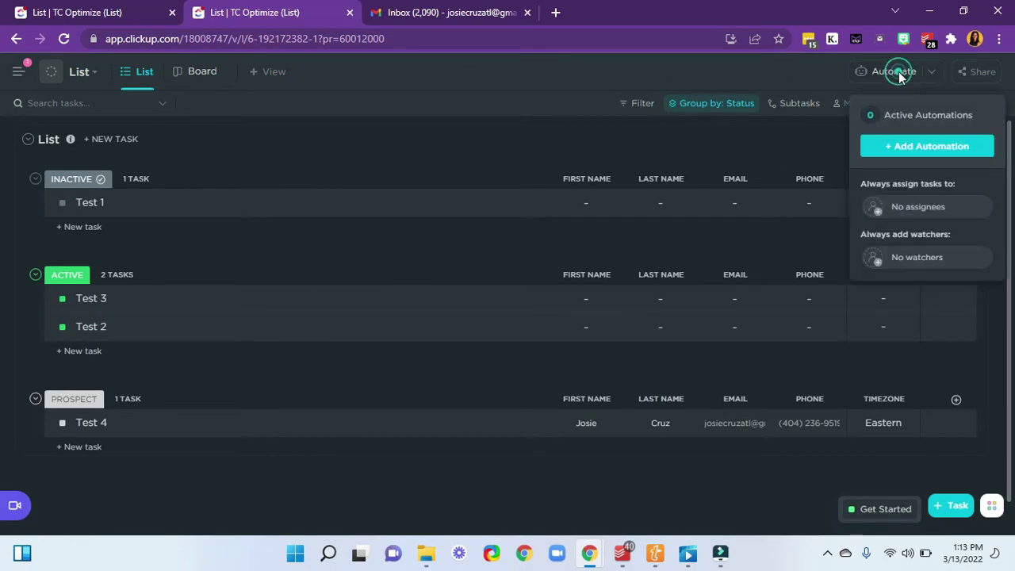
pyautogui.click(902, 155)
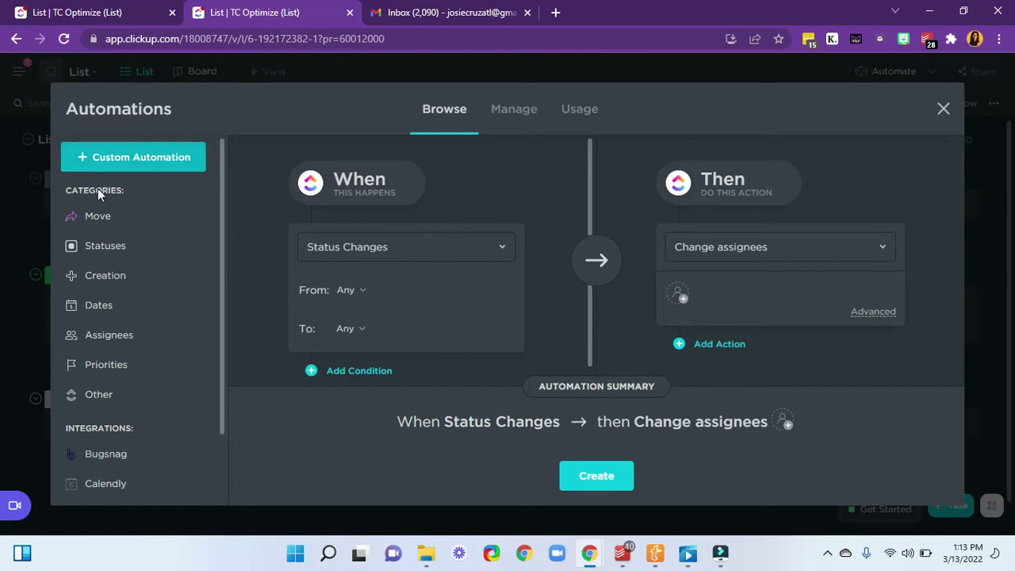
pyautogui.scroll(-1, 113, 368)
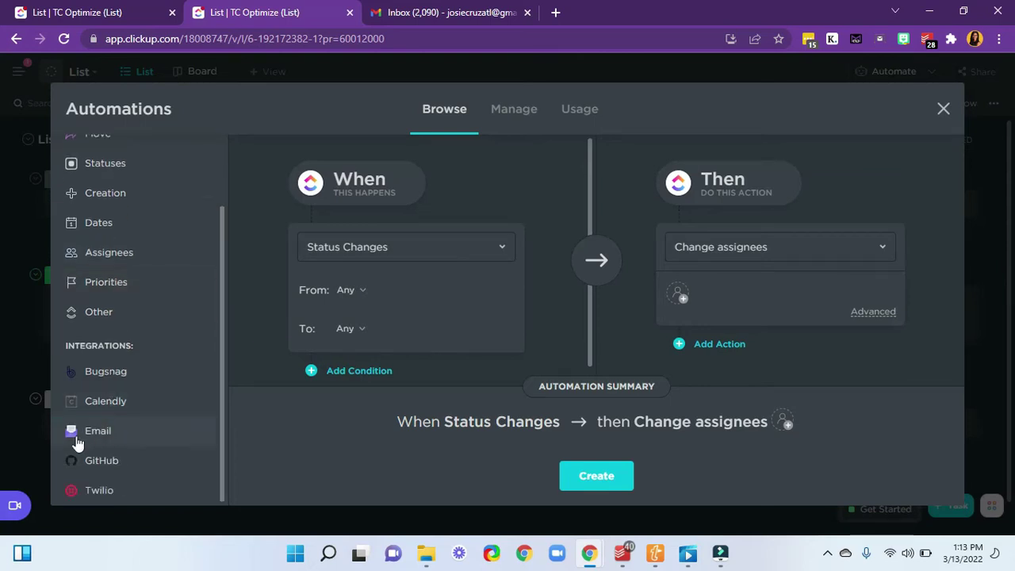
pyautogui.click(146, 441)
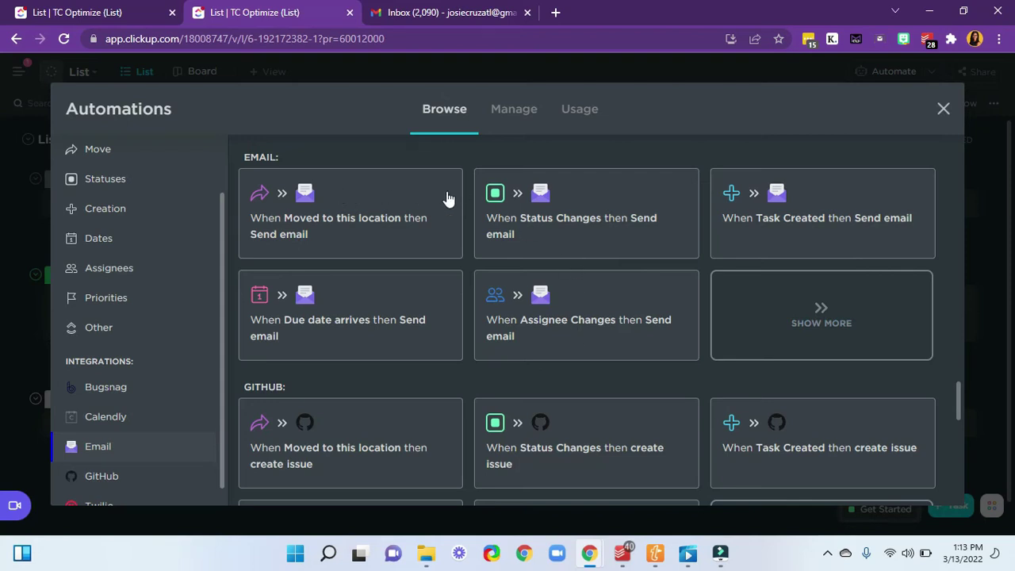
pyautogui.click(613, 207)
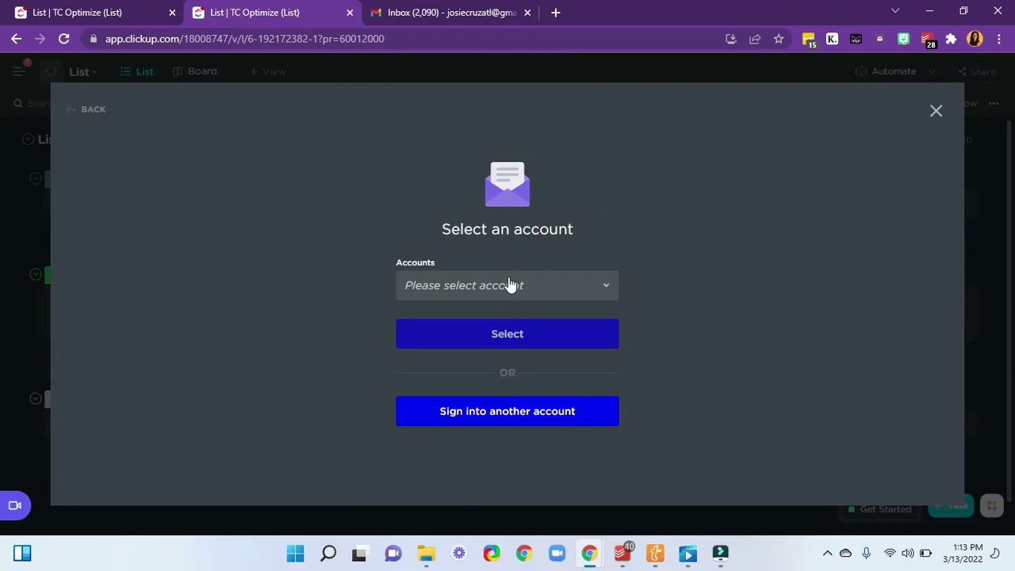
pyautogui.click(509, 287)
pyautogui.click(487, 359)
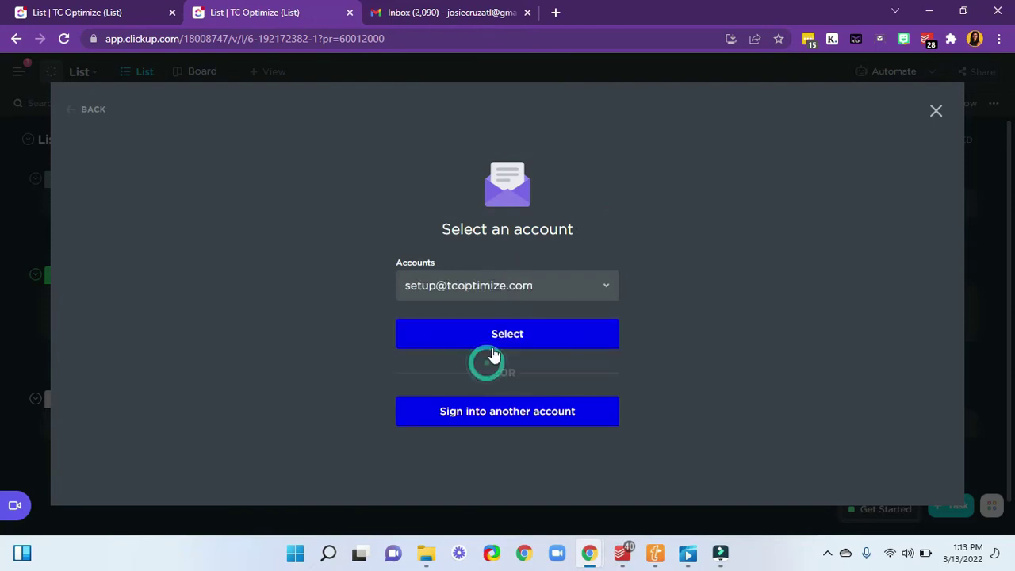
# - Confirm the sender account and set the status trigger From Prospect To Active
pyautogui.click(493, 347)
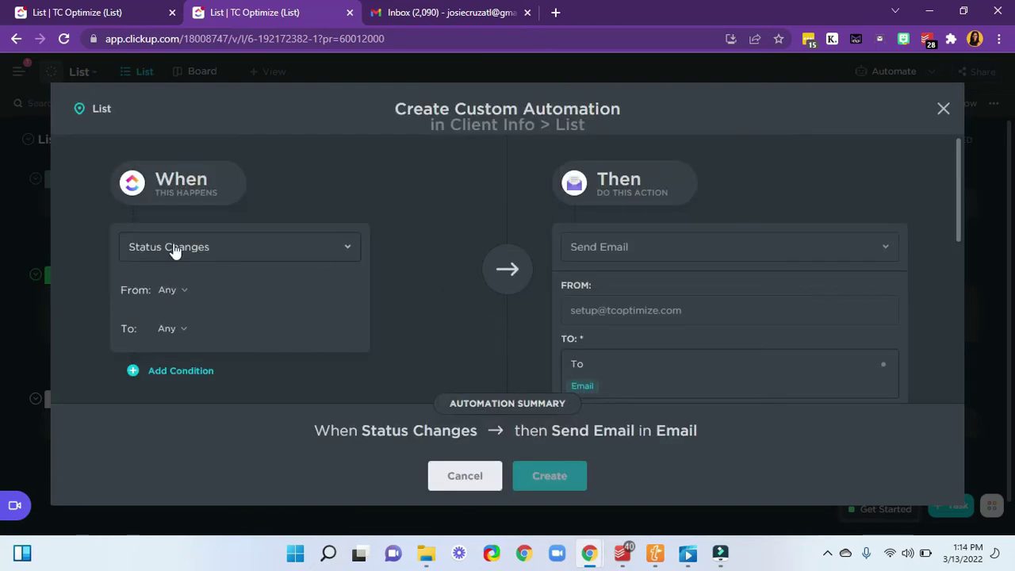
pyautogui.click(169, 291)
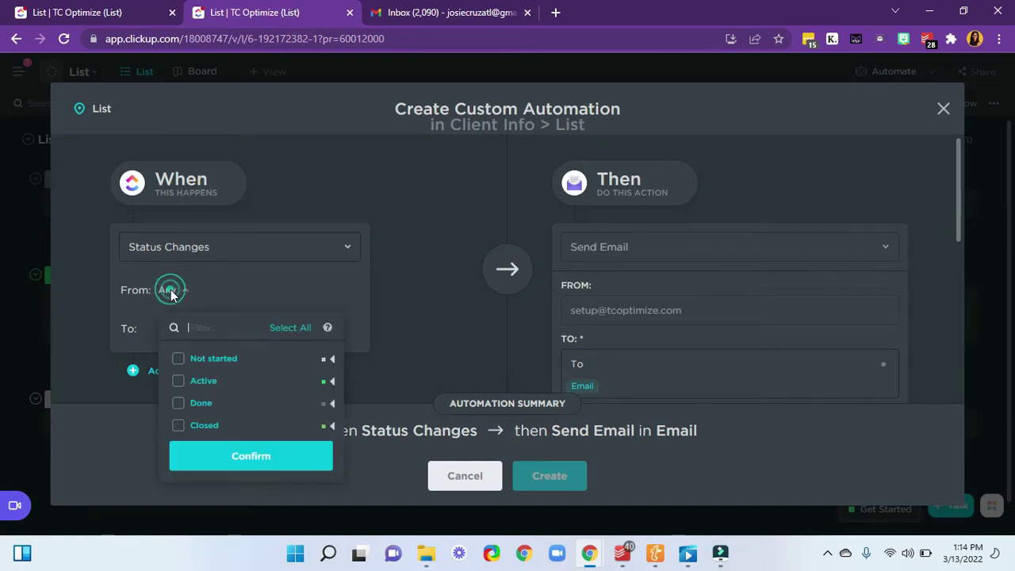
pyautogui.click(200, 363)
pyautogui.click(253, 293)
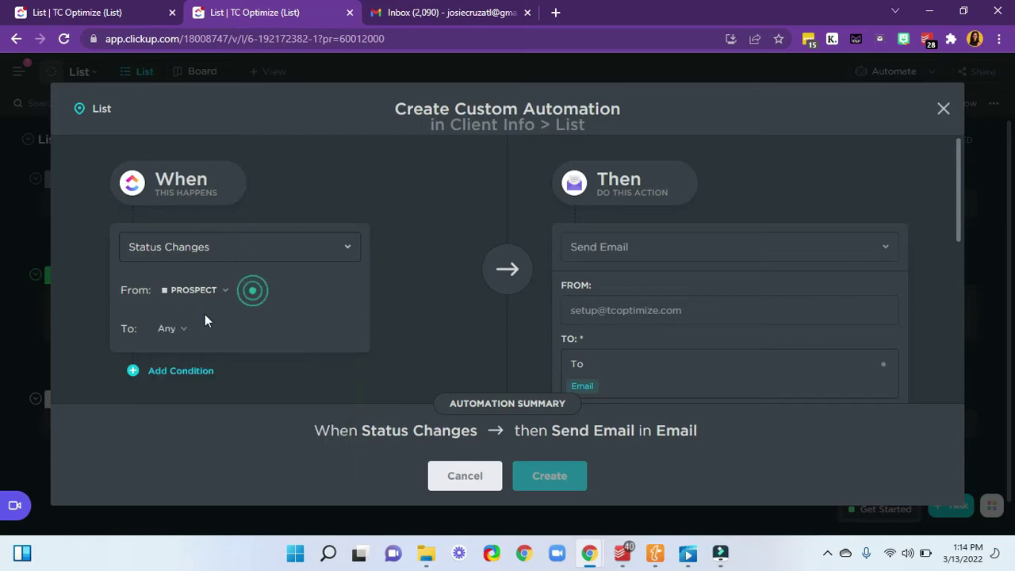
pyautogui.click(168, 330)
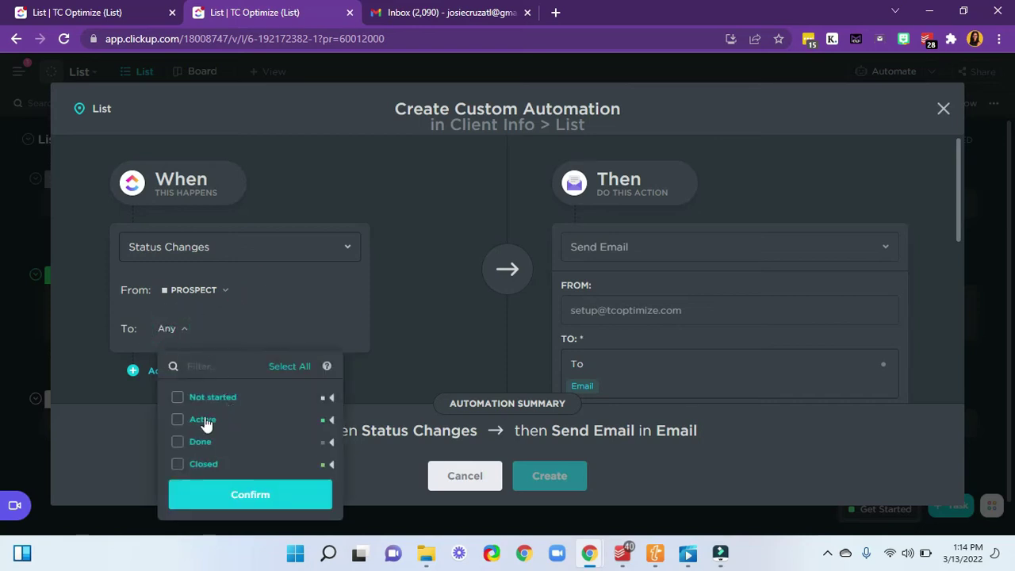
pyautogui.click(178, 419)
pyautogui.click(429, 319)
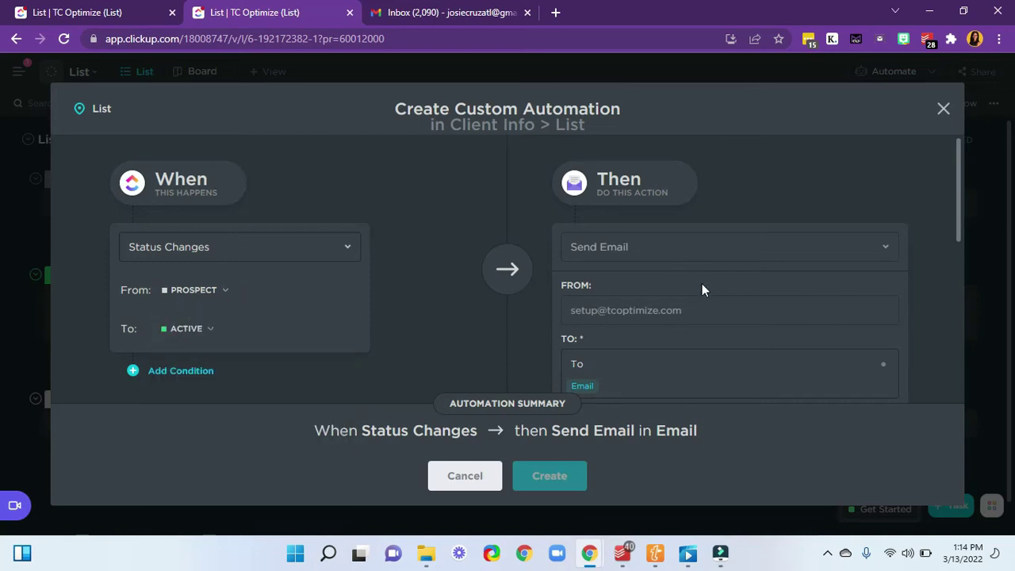
# - Review the extra merge fields behind the +14 chip in the Then panel
pyautogui.scroll(-1, 702, 283)
pyautogui.scroll(-2, 678, 261)
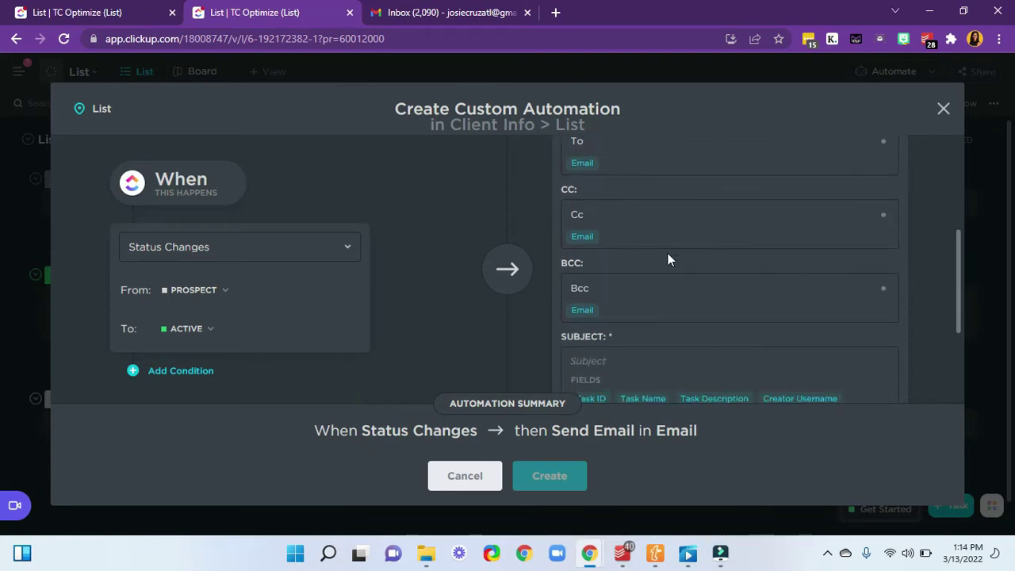
pyautogui.scroll(1, 626, 242)
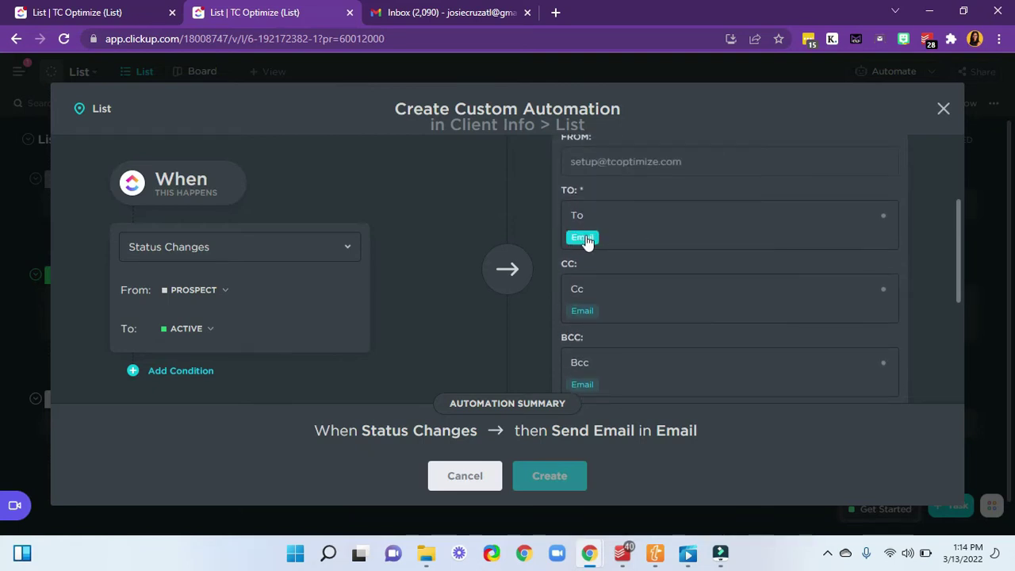
pyautogui.scroll(-3, 686, 303)
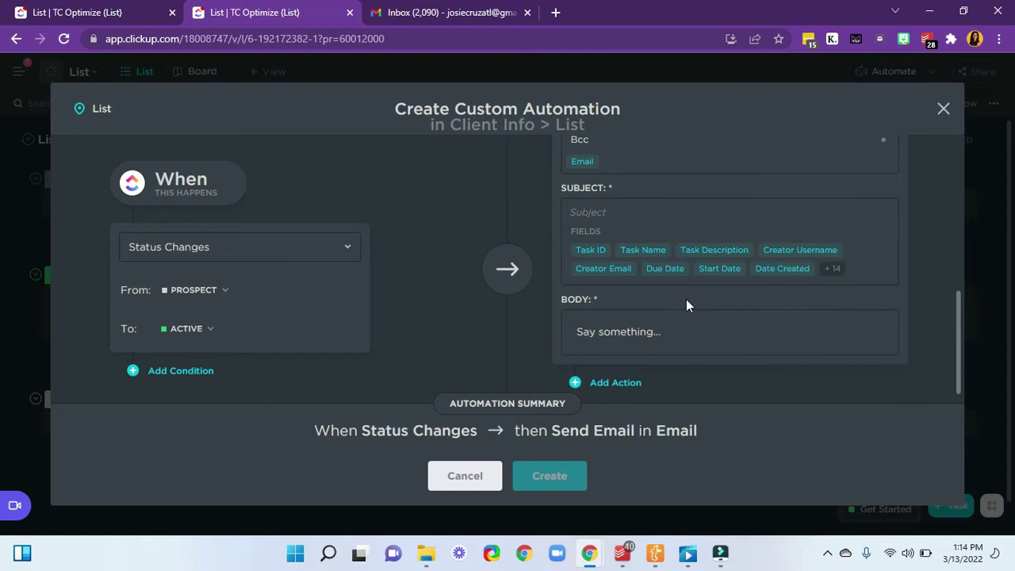
pyautogui.click(831, 269)
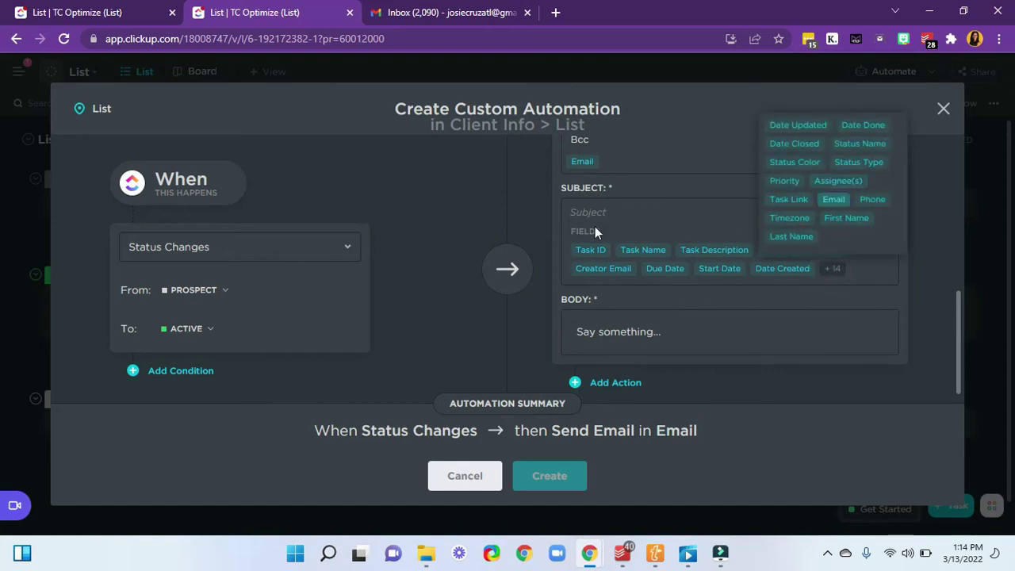
pyautogui.scroll(3, 653, 230)
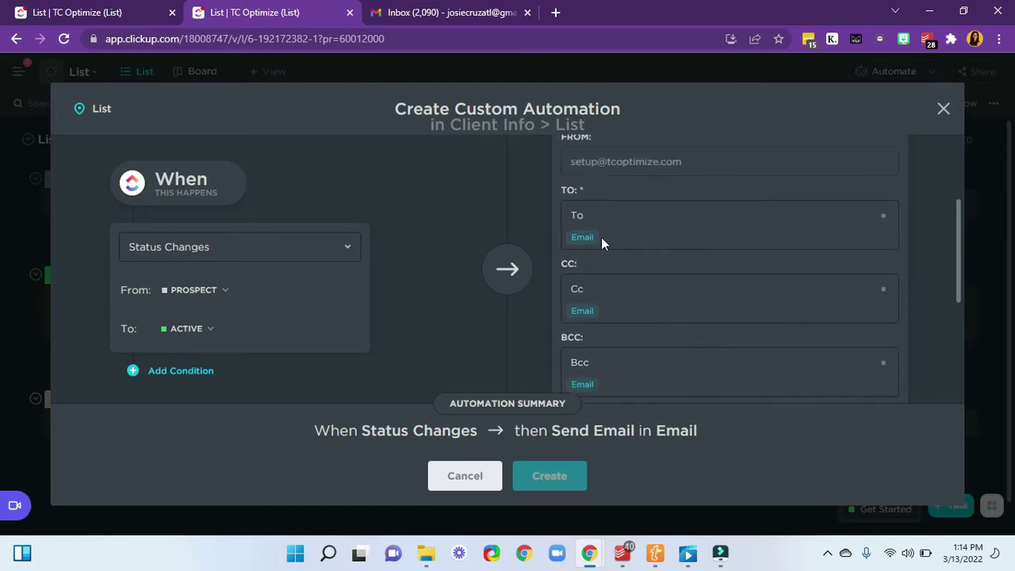
# - Put the task's Email field chip in the To box of the send-email action
pyautogui.click(589, 238)
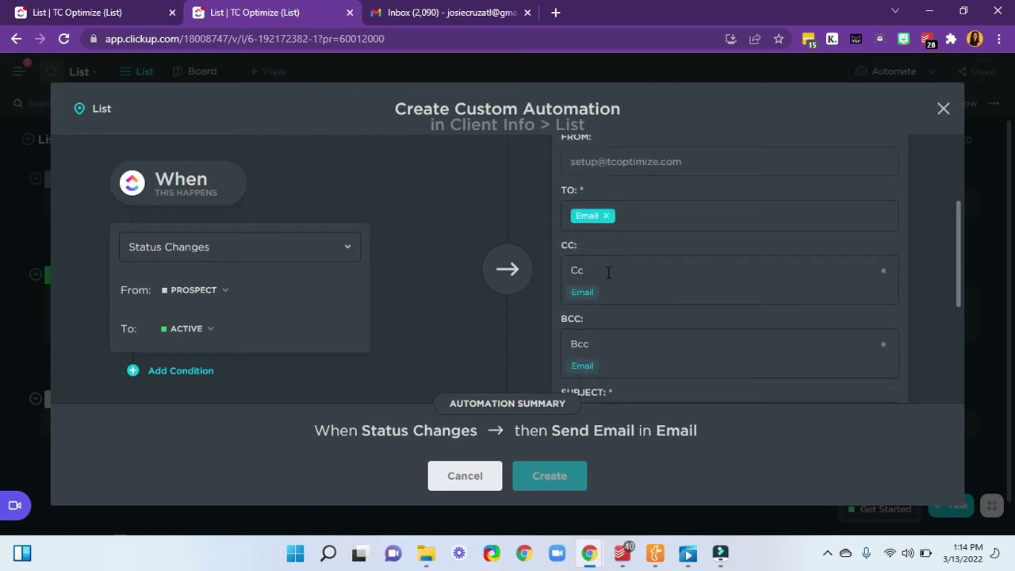
pyautogui.scroll(-1, 638, 290)
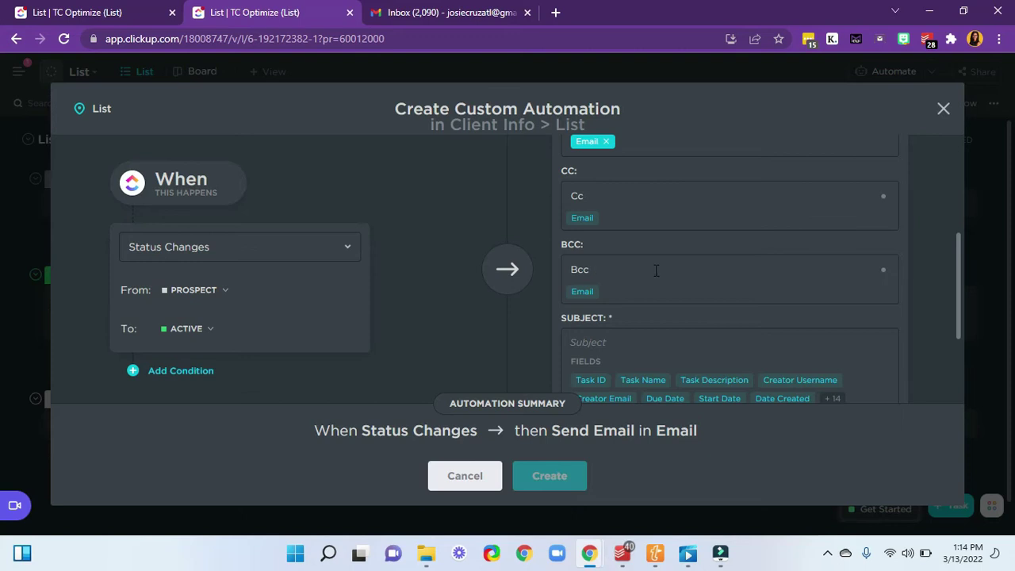
pyautogui.scroll(1, 655, 271)
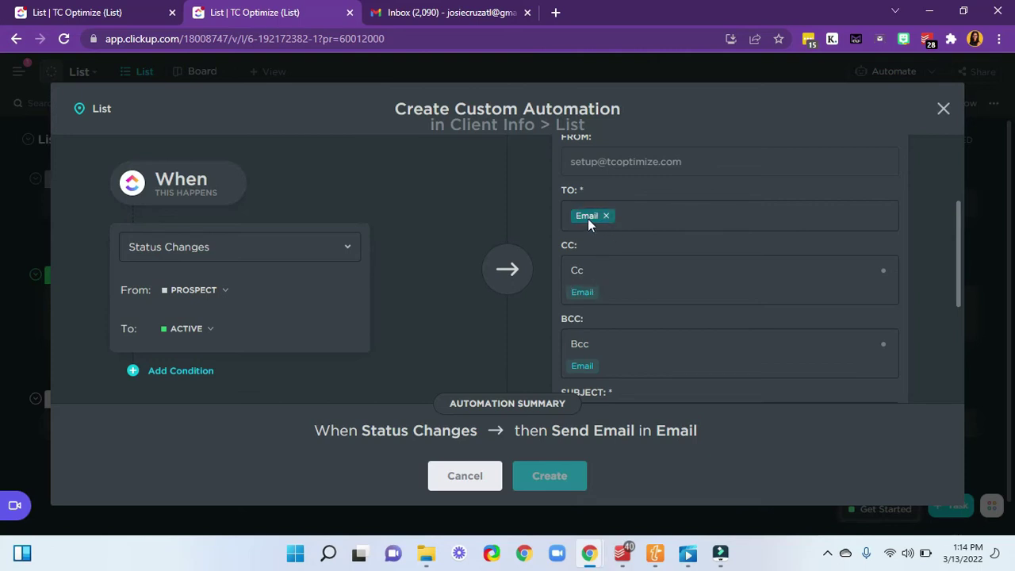
pyautogui.scroll(-2, 640, 254)
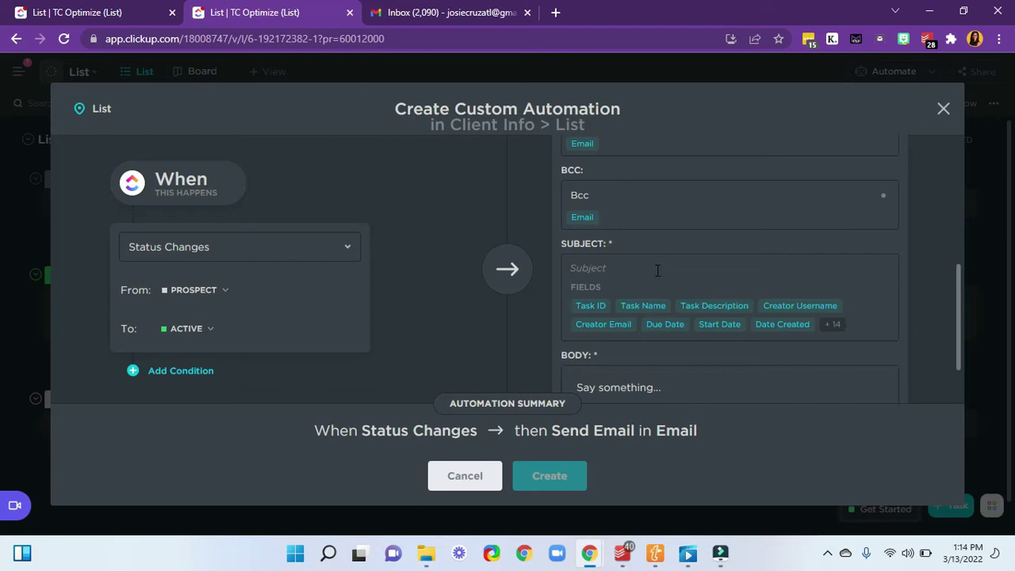
pyautogui.scroll(-2, 658, 270)
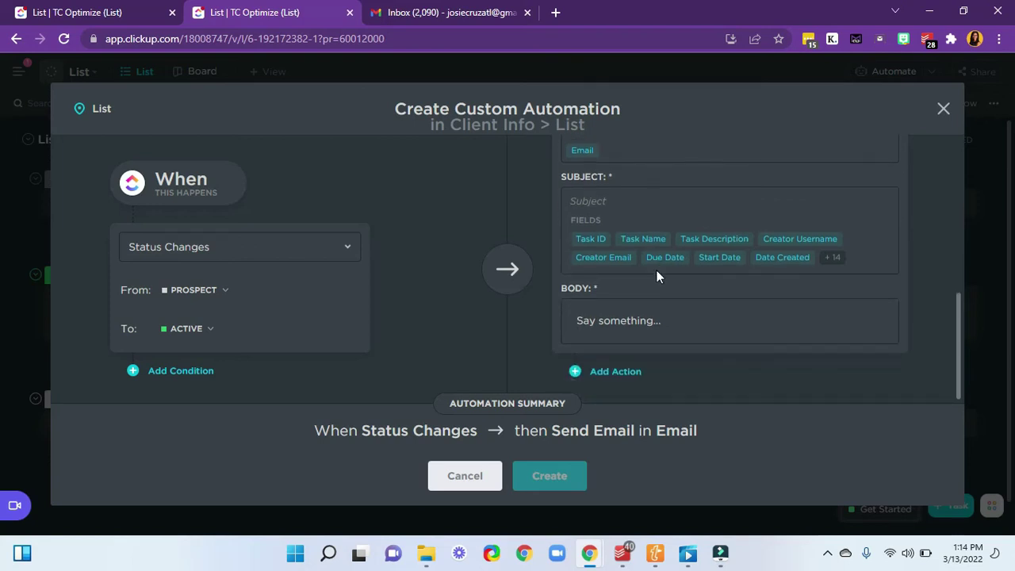
pyautogui.scroll(2, 594, 250)
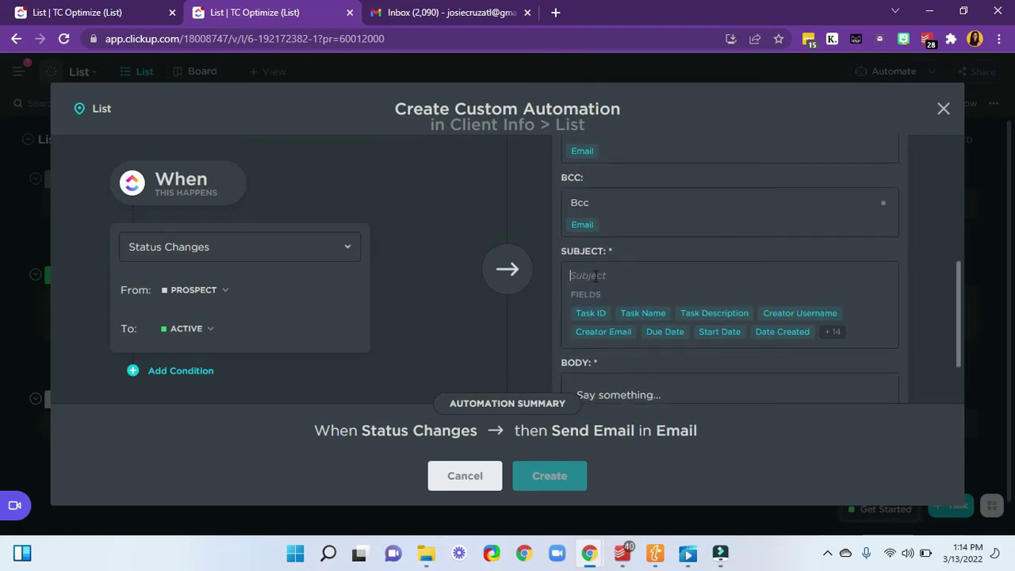
# - Type 'Looking forward to working with you!' into the email's Subject field
pyautogui.click(594, 275)
pyautogui.write('Than')
pyautogui.press('BackSpace')
pyautogui.press('BackSpace')
pyautogui.write('Looking forw')
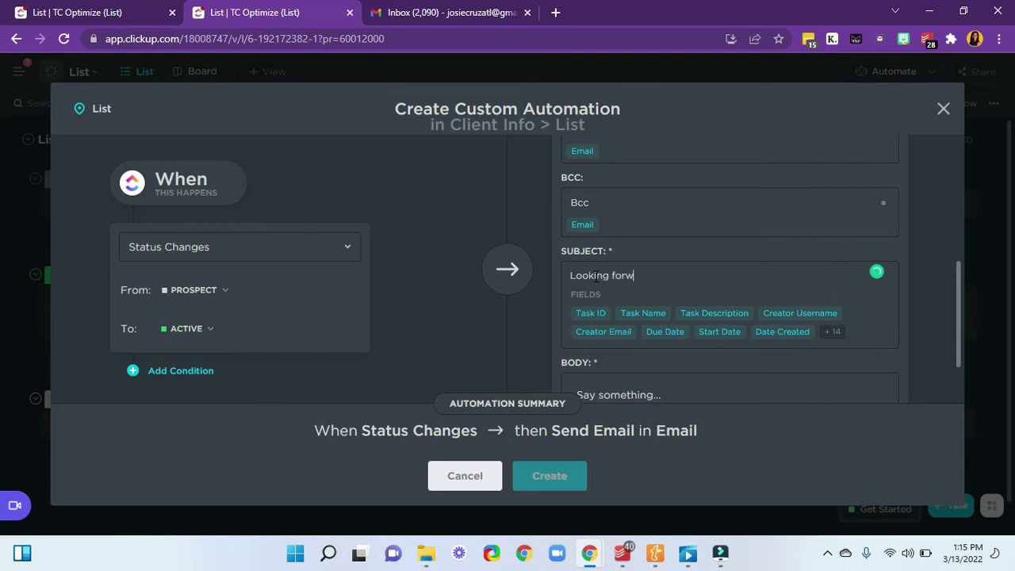
pyautogui.write('ard to working with you!')
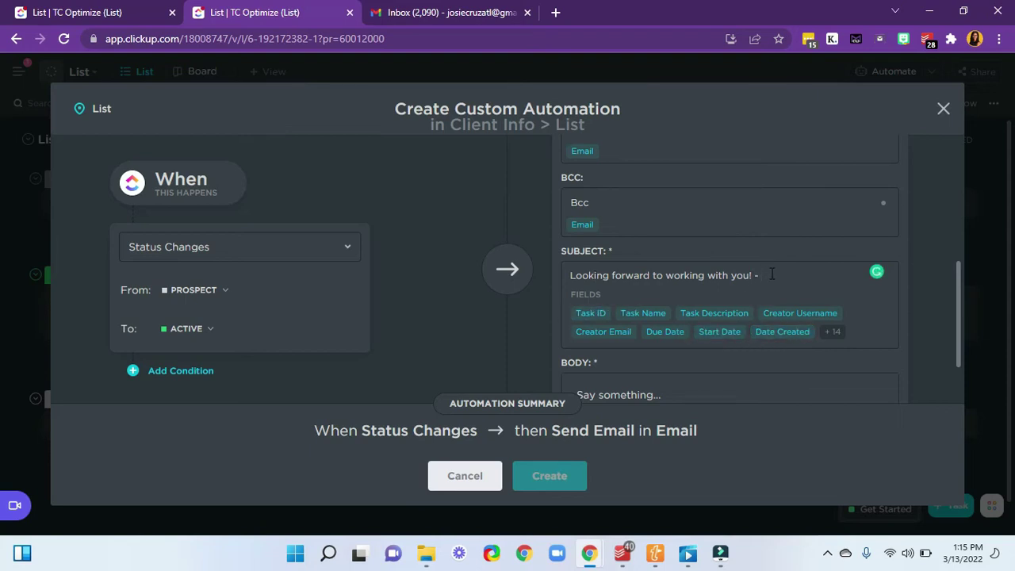
pyautogui.scroll(-1, 757, 286)
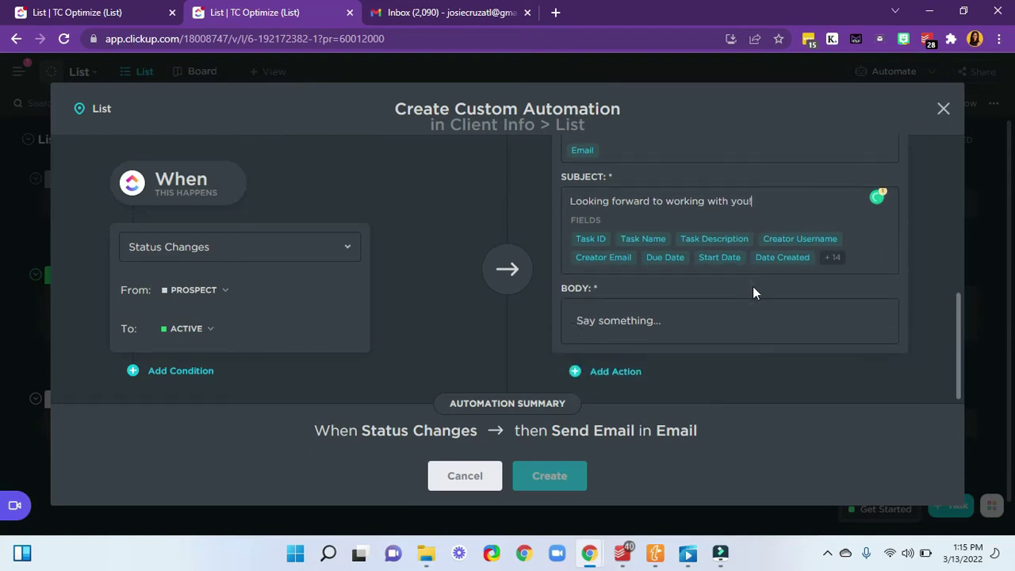
# - Open the body with 'Hi' plus the First Name merge field and the please-confirm request sentence
pyautogui.click(612, 316)
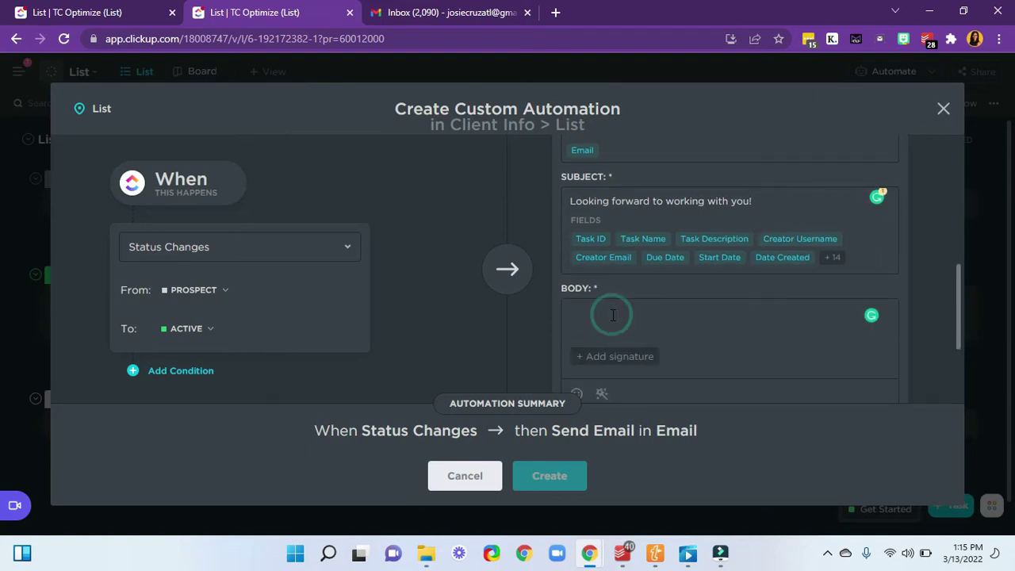
pyautogui.write('Hi')
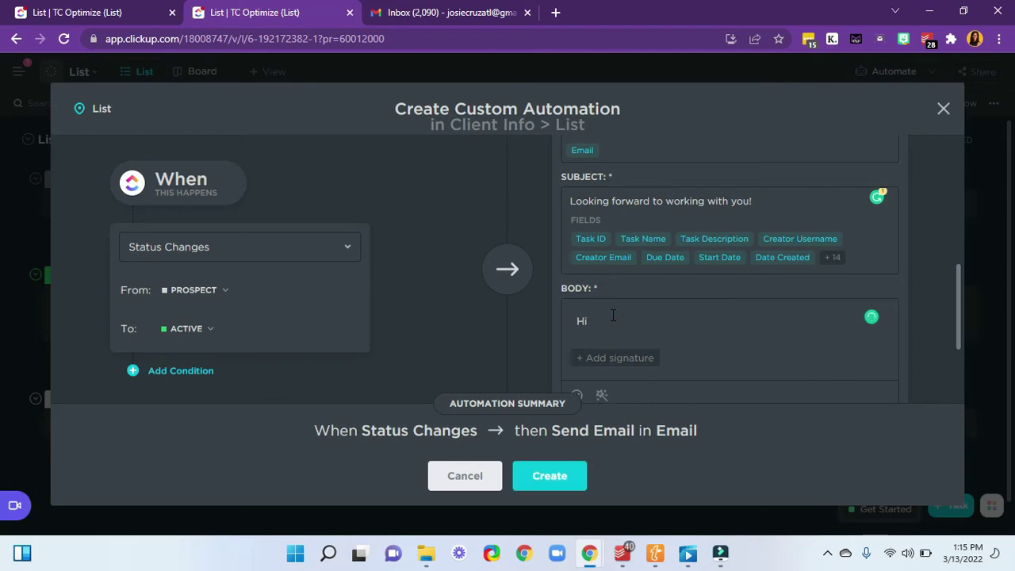
pyautogui.scroll(-2, 612, 316)
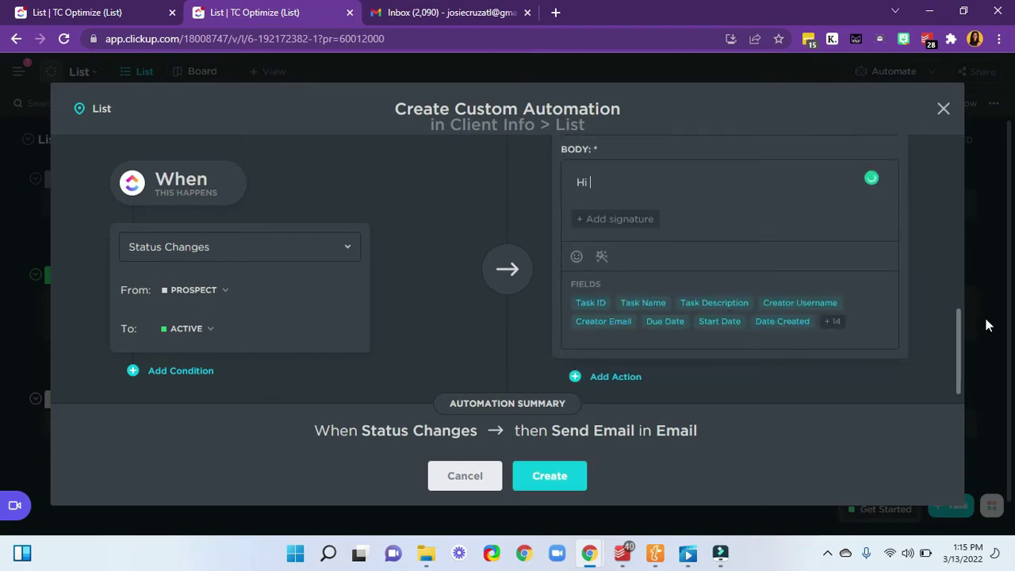
pyautogui.click(833, 317)
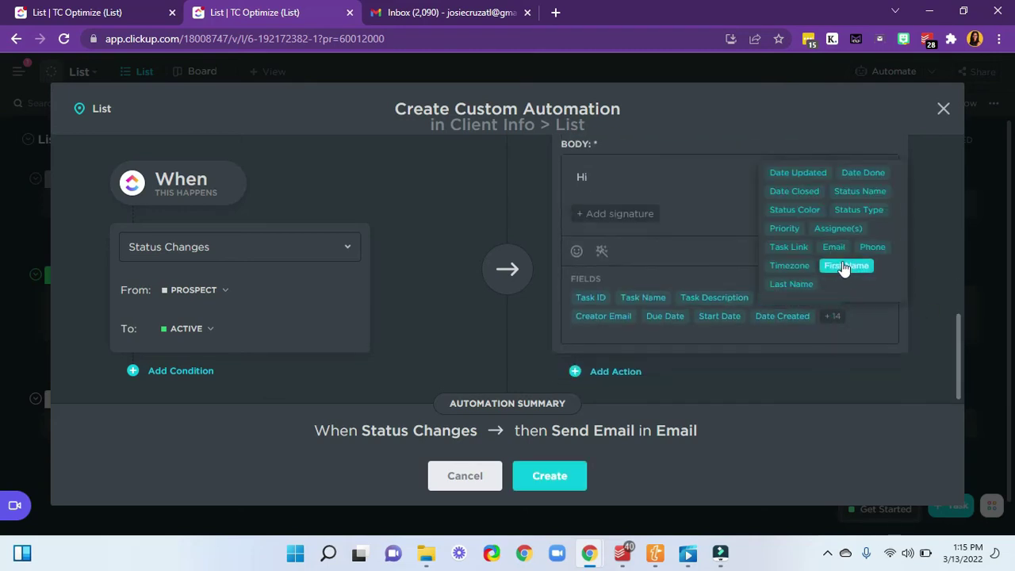
pyautogui.click(842, 263)
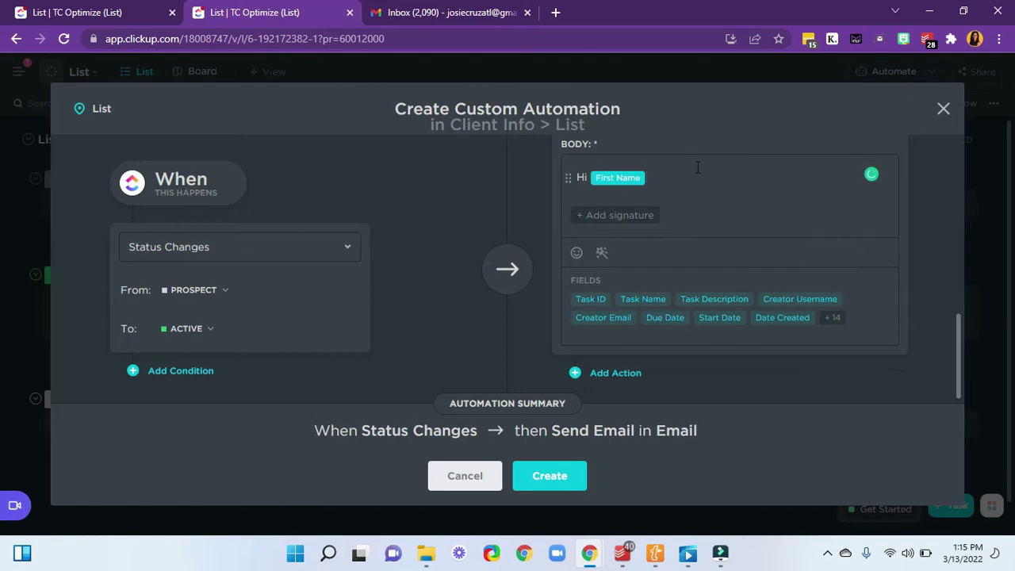
pyautogui.write(',')
pyautogui.press('Return')
pyautogui.write("I'm ")
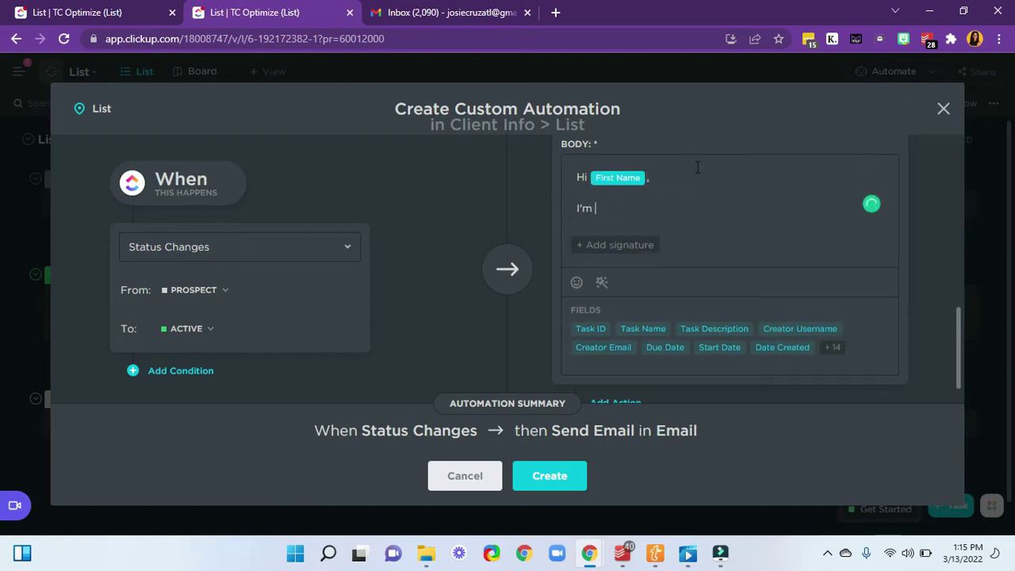
pyautogui.write('looking forward to working together')
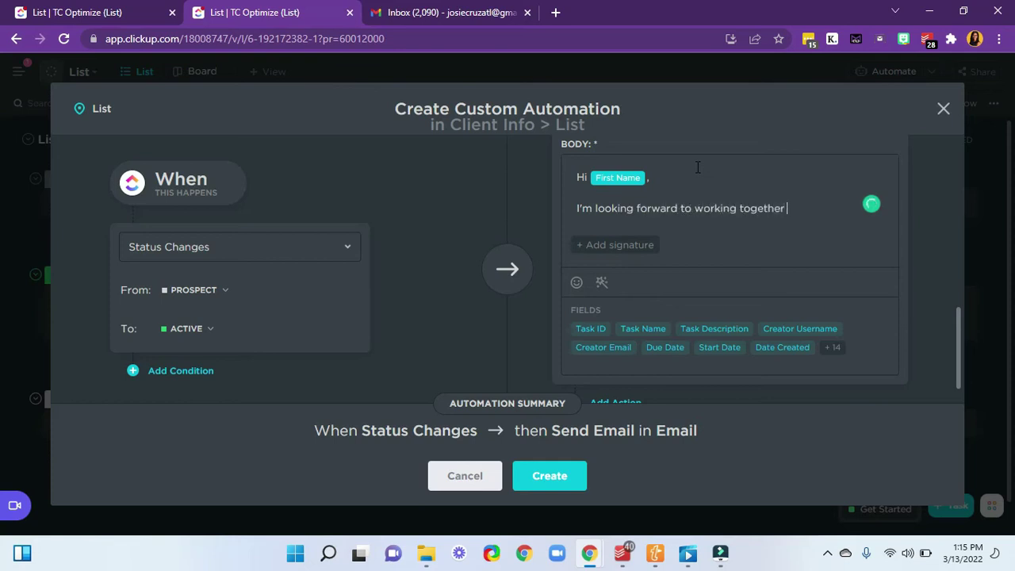
pyautogui.write(' on your project')
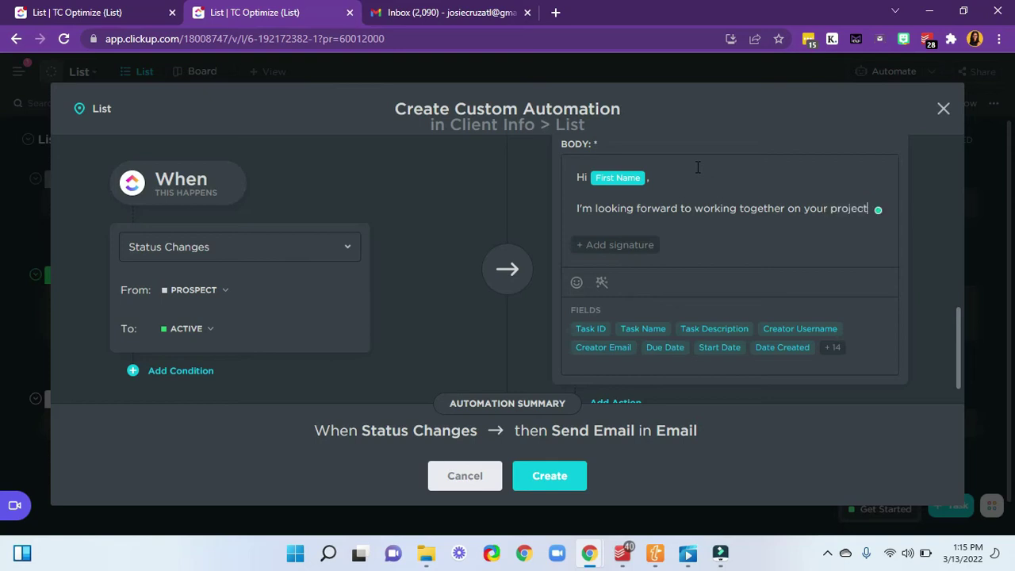
pyautogui.write('! Please')
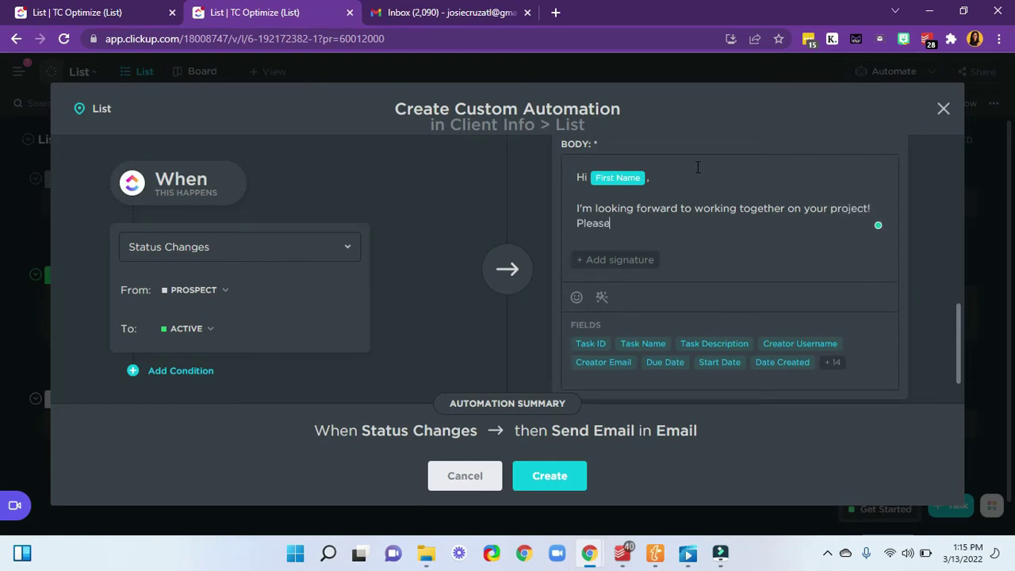
pyautogui.write(' review and')
pyautogui.write('firm the fol')
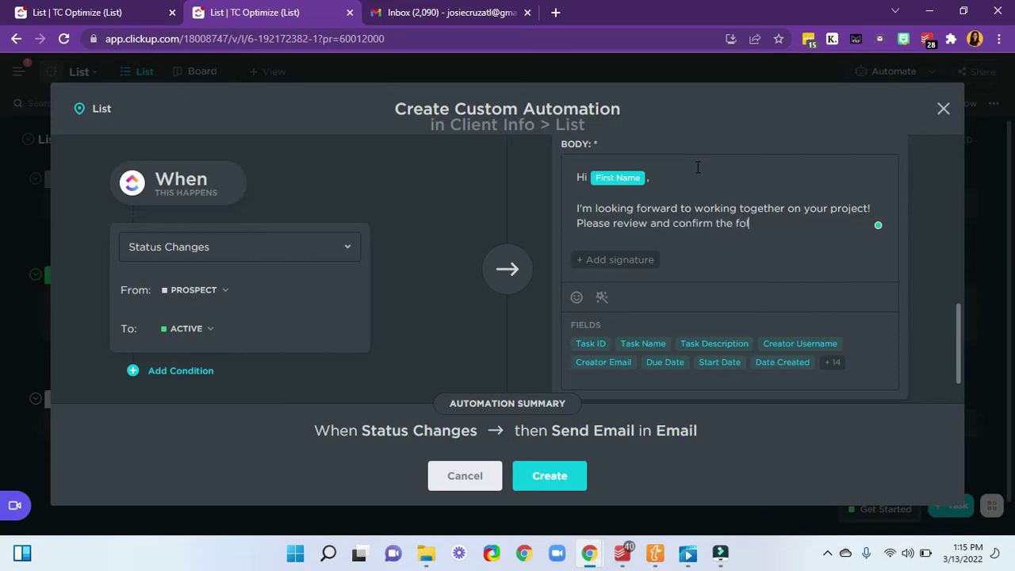
pyautogui.write('owinin')
pyautogui.write(' information is')
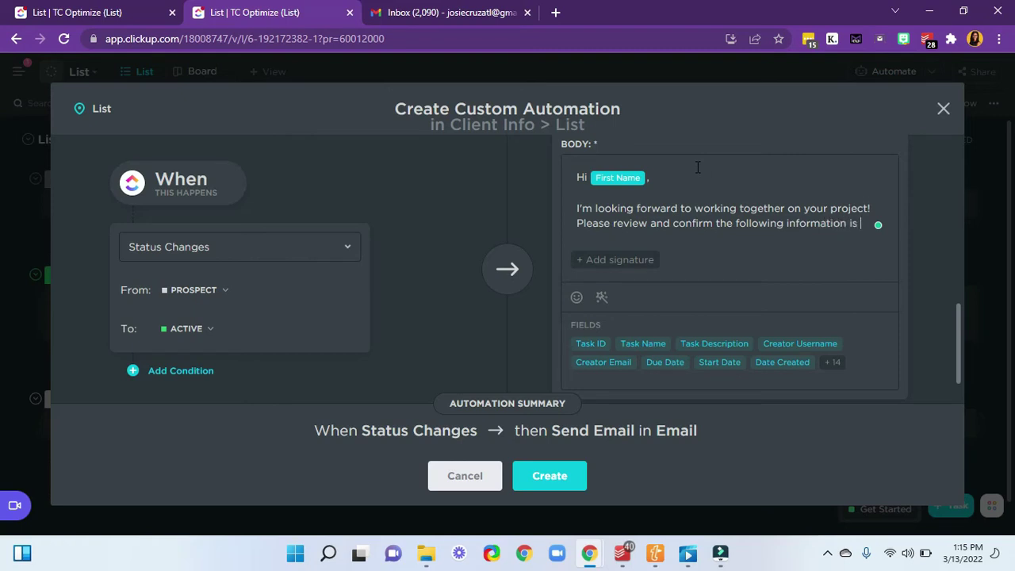
pyautogui.write(' accurate:')
pyautogui.press('Return')
pyautogui.press('Return')
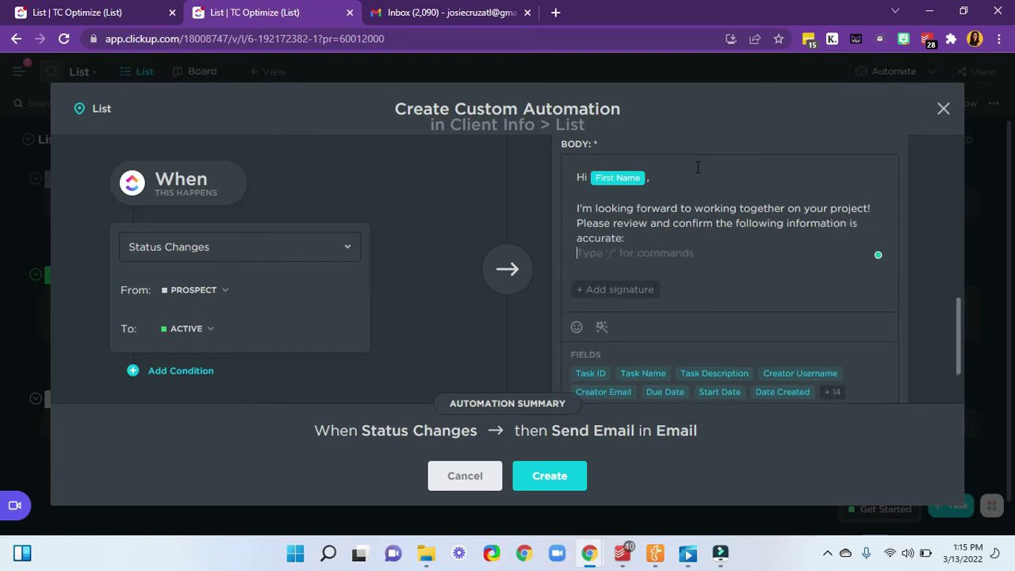
# - Add the First name, Last name, Phone number and Time zone label lines below the message
pyautogui.write('First name')
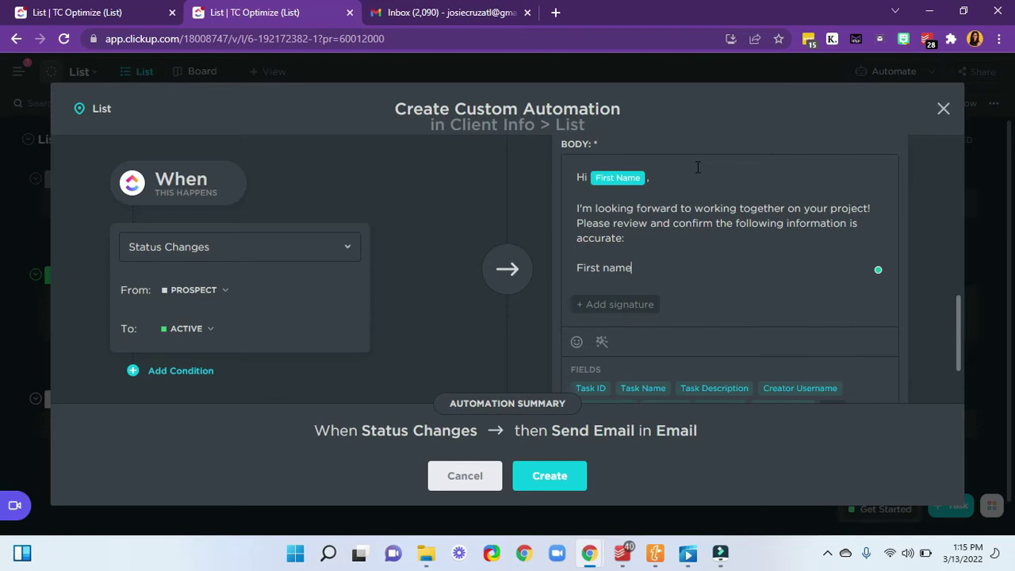
pyautogui.write(':')
pyautogui.press('Return')
pyautogui.write('Las')
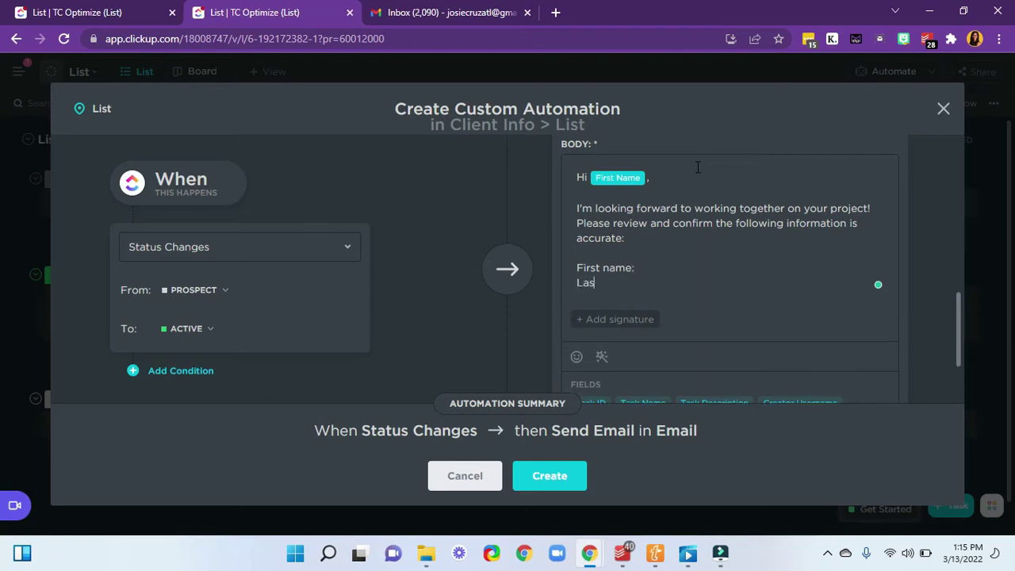
pyautogui.write('t Naame:')
pyautogui.press('Return')
pyautogui.write('Ema')
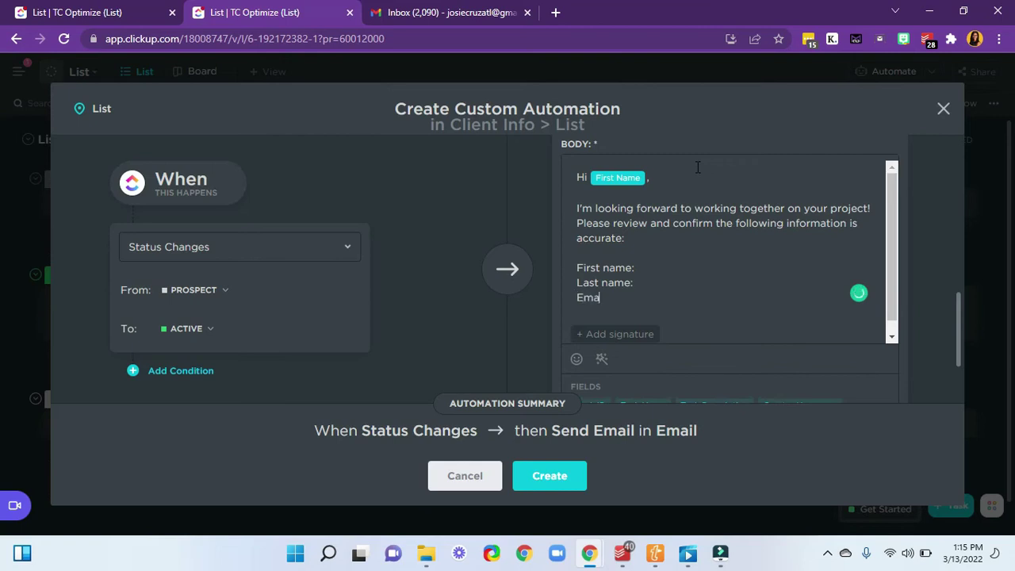
pyautogui.press('BackSpace')
pyautogui.press('BackSpace')
pyautogui.press('BackSpace')
pyautogui.write('Phone Number:')
pyautogui.press('Return')
pyautogui.write('Tim')
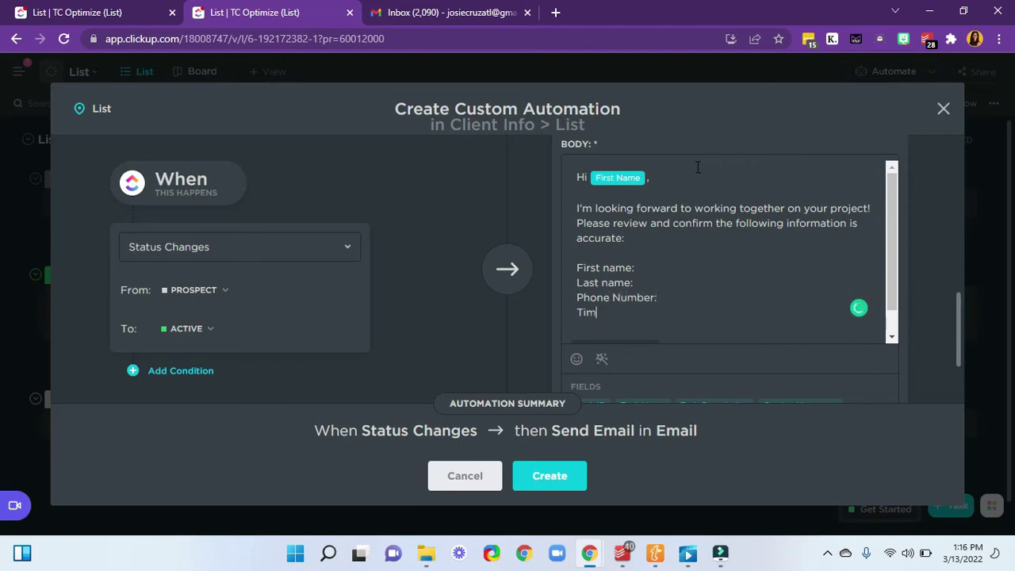
pyautogui.write('e zone')
pyautogui.press('BackSpace')
pyautogui.write('n')
pyautogui.click(664, 268)
# - Insert the First Name and Last Name merge fields after their label lines
pyautogui.scroll(-1, 753, 269)
pyautogui.scroll(-2, 758, 347)
pyautogui.scroll(3, 758, 354)
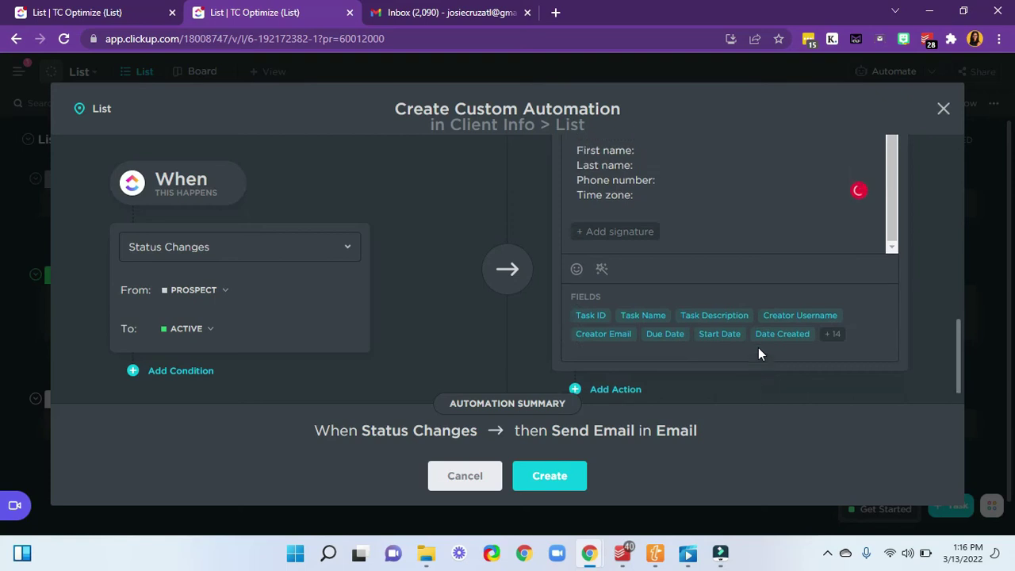
pyautogui.click(836, 390)
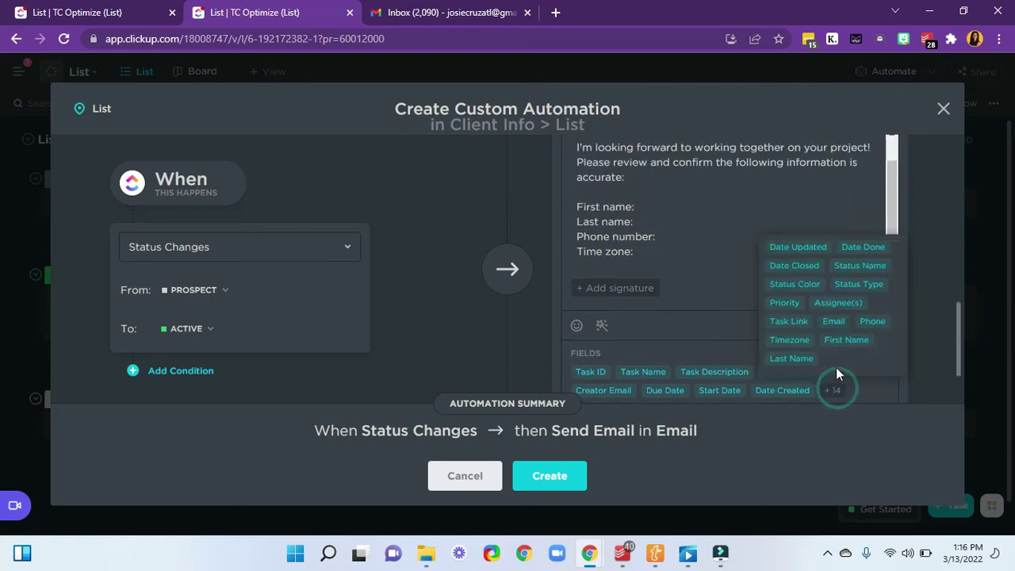
pyautogui.click(857, 339)
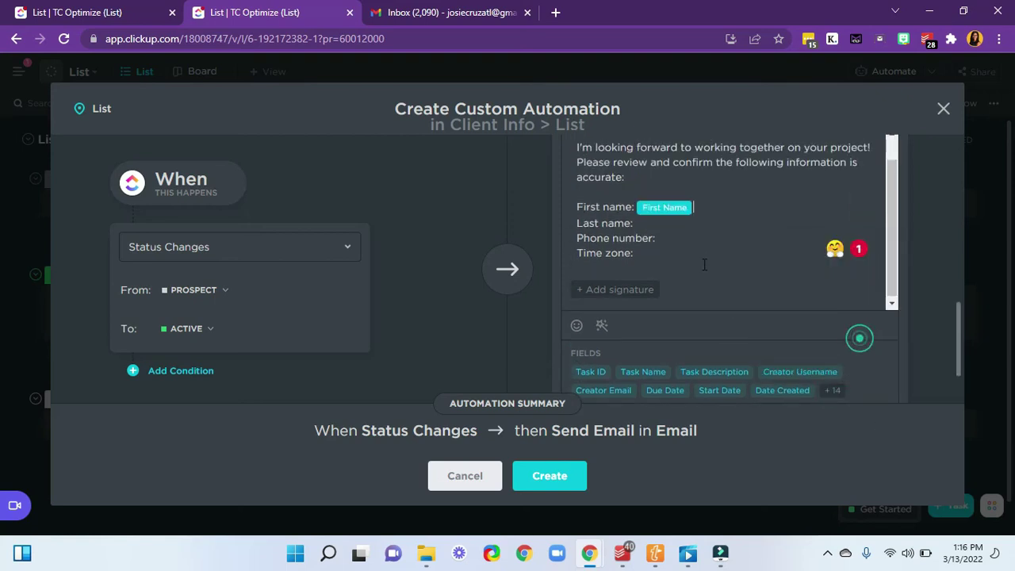
pyautogui.click(670, 224)
pyautogui.scroll(-1, 832, 381)
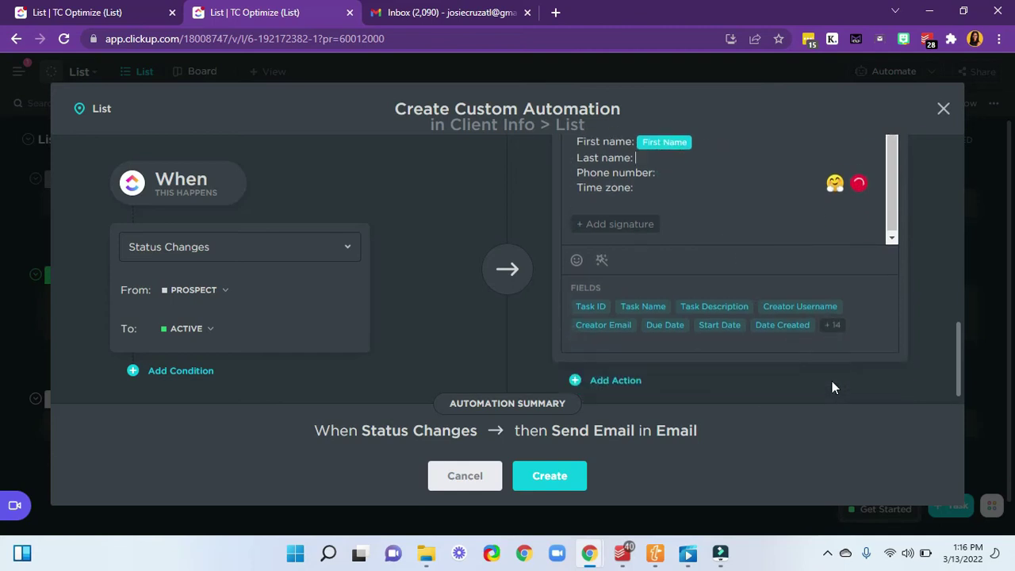
pyautogui.click(832, 317)
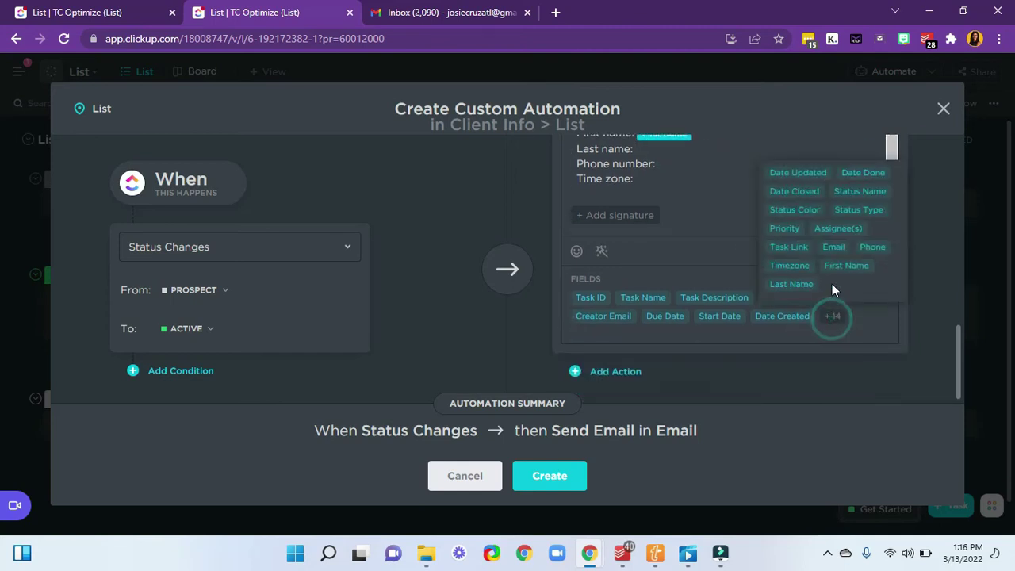
pyautogui.click(786, 283)
# - Insert the Phone and Timezone merge fields after their labels and start a new paragraph
pyautogui.click(665, 166)
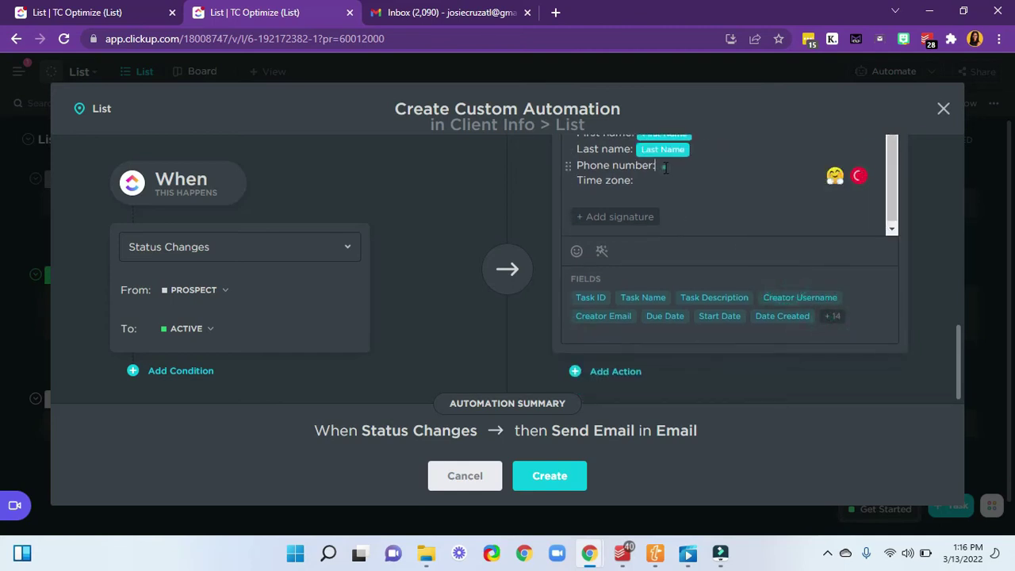
pyautogui.click(830, 317)
pyautogui.click(872, 247)
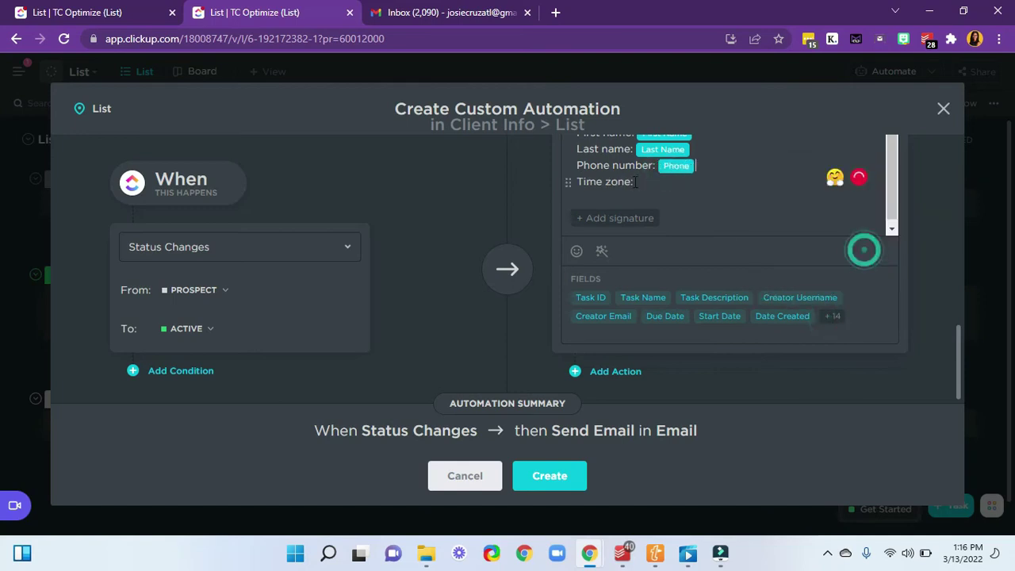
pyautogui.click(647, 181)
pyautogui.click(834, 317)
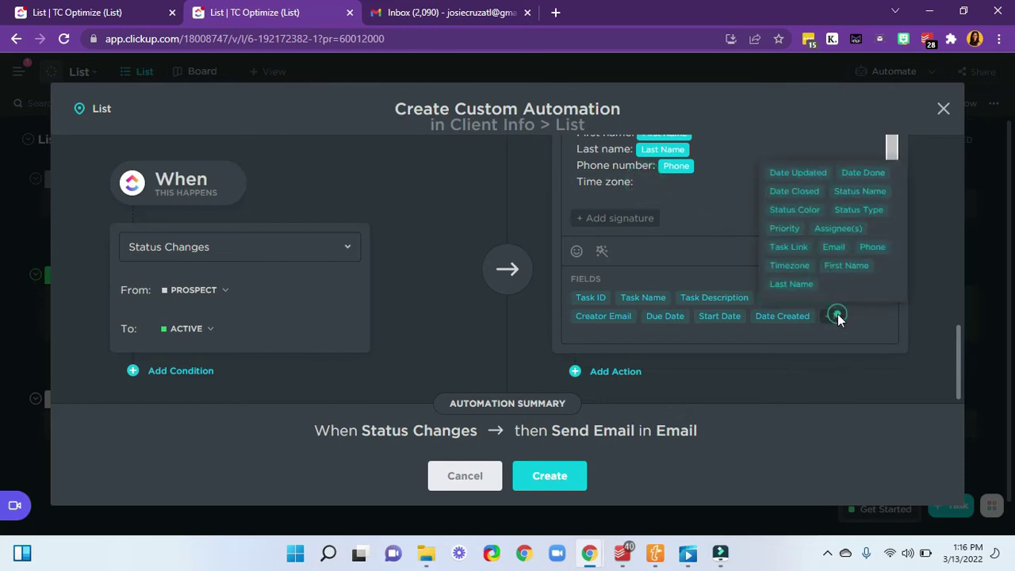
pyautogui.click(789, 264)
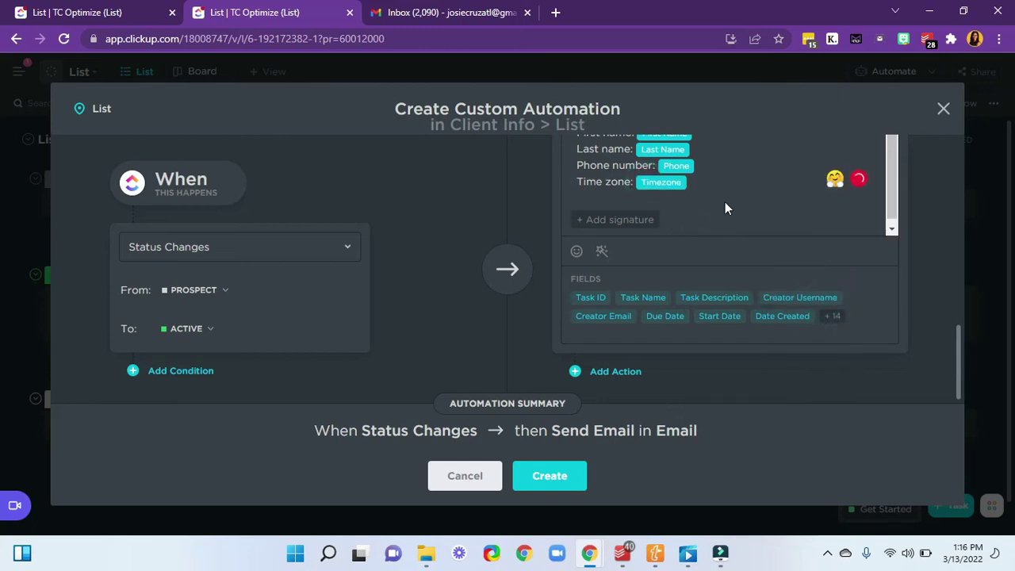
pyautogui.press('Return')
pyautogui.press('Return')
# - Type 'Thanks again! And I look forward to getting started!' as the closing line under the details
pyautogui.write('Thanks again! a')
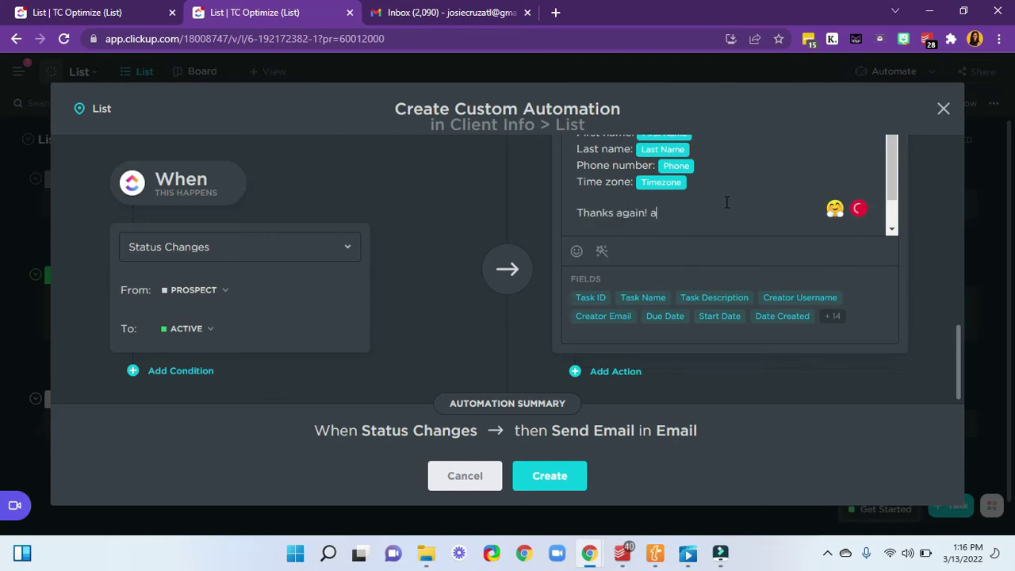
pyautogui.press('BackSpace')
pyautogui.press('BackSpace')
pyautogui.press('BackSpace')
pyautogui.write('And I look forward to get ting started!')
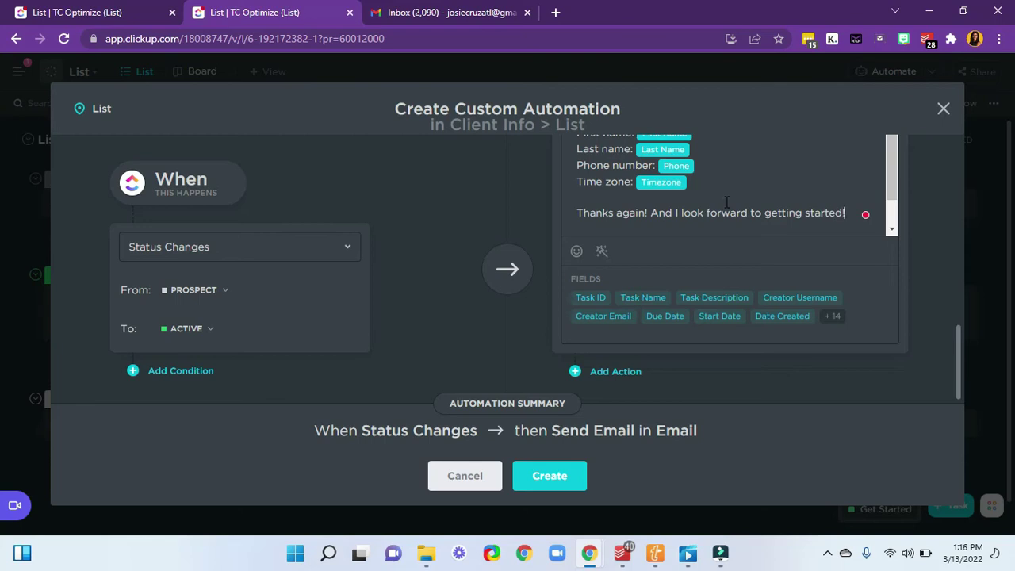
pyautogui.scroll(-1, 688, 223)
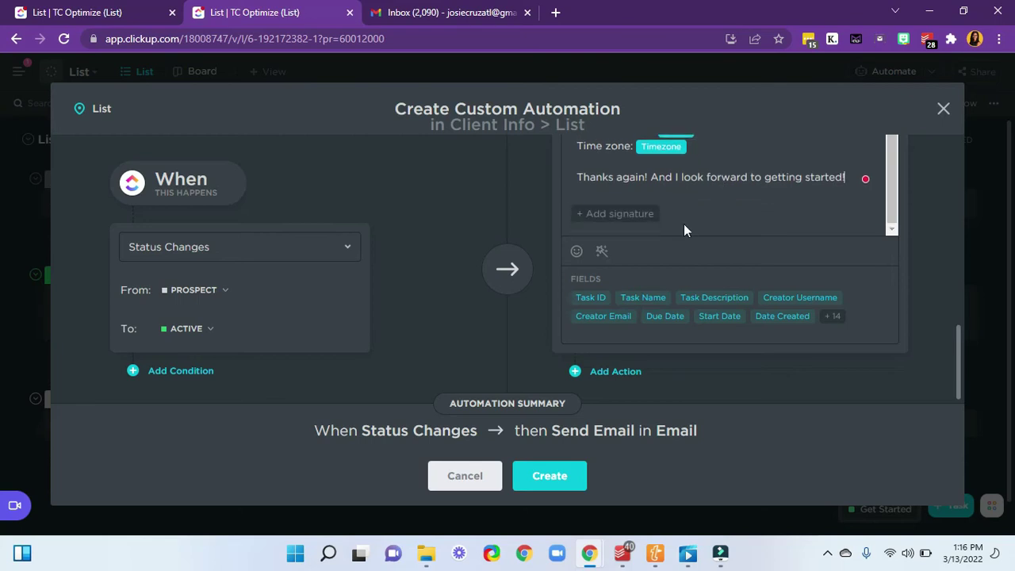
# - Try '+ Add signature' and highlight 'Business' in the Upgrade to Business popup that appears
pyautogui.click(622, 214)
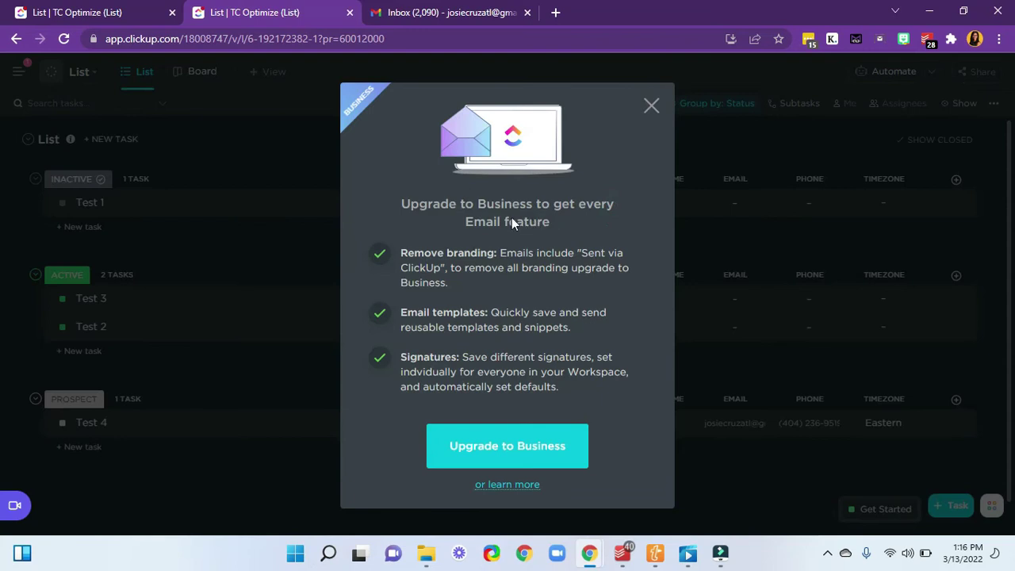
pyautogui.moveTo(478, 203); pyautogui.dragTo(532, 204)
pyautogui.click(498, 204)
pyautogui.moveTo(480, 207); pyautogui.dragTo(534, 204)
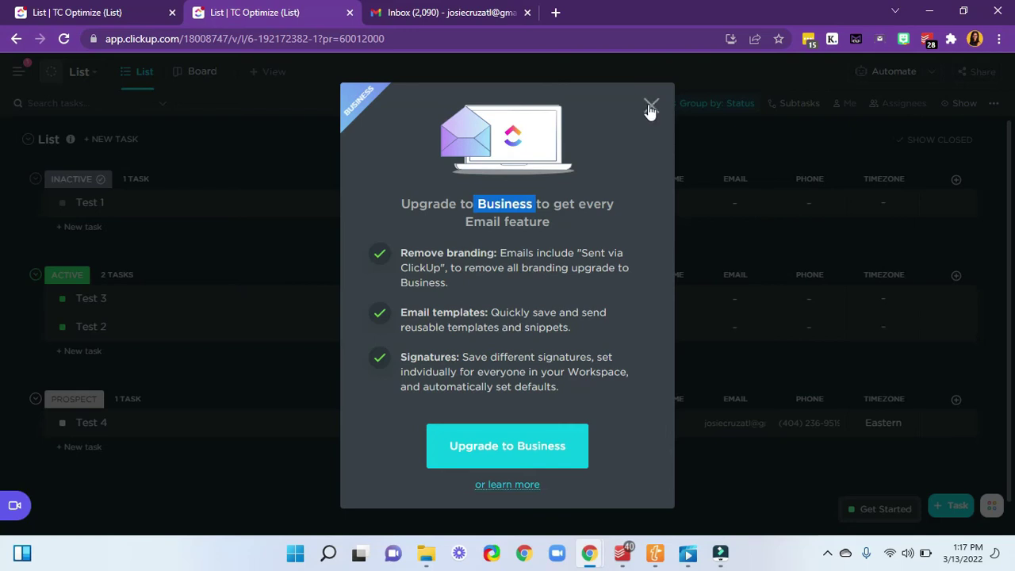
# - Dismiss the upgrade popup and return to the automation's email body
pyautogui.click(650, 108)
pyautogui.scroll(-5, 656, 333)
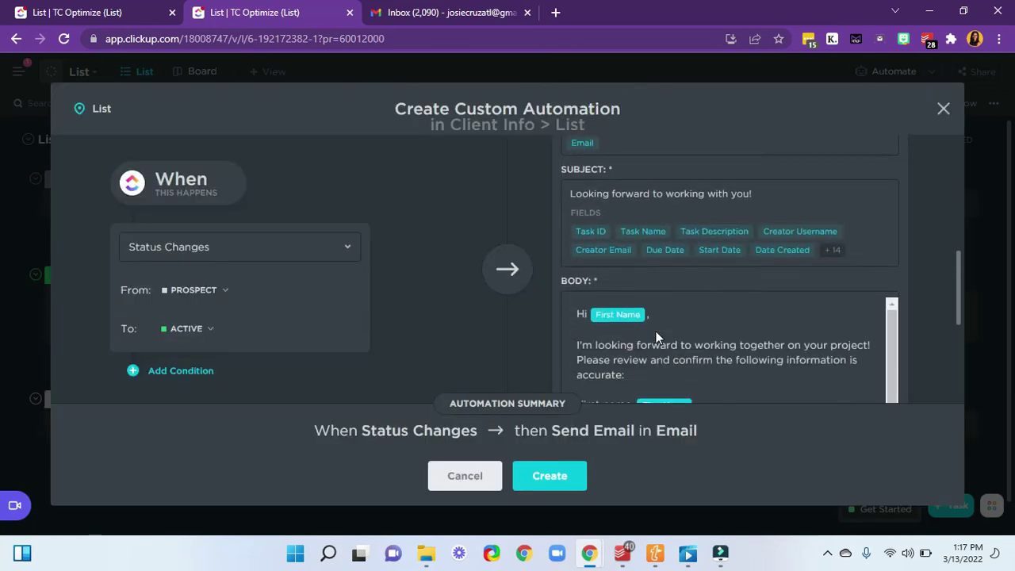
pyautogui.scroll(-5, 669, 287)
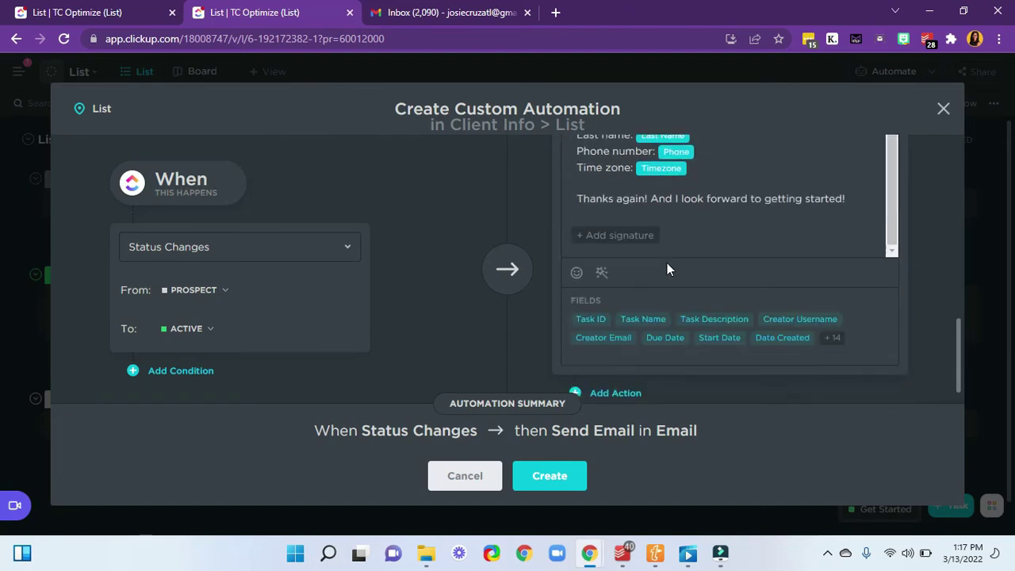
pyautogui.scroll(1, 666, 266)
# - Sign off the email with 'Warm Regards,', the sender's name and 'TC Optimize, LL', then create the automation
pyautogui.click(864, 272)
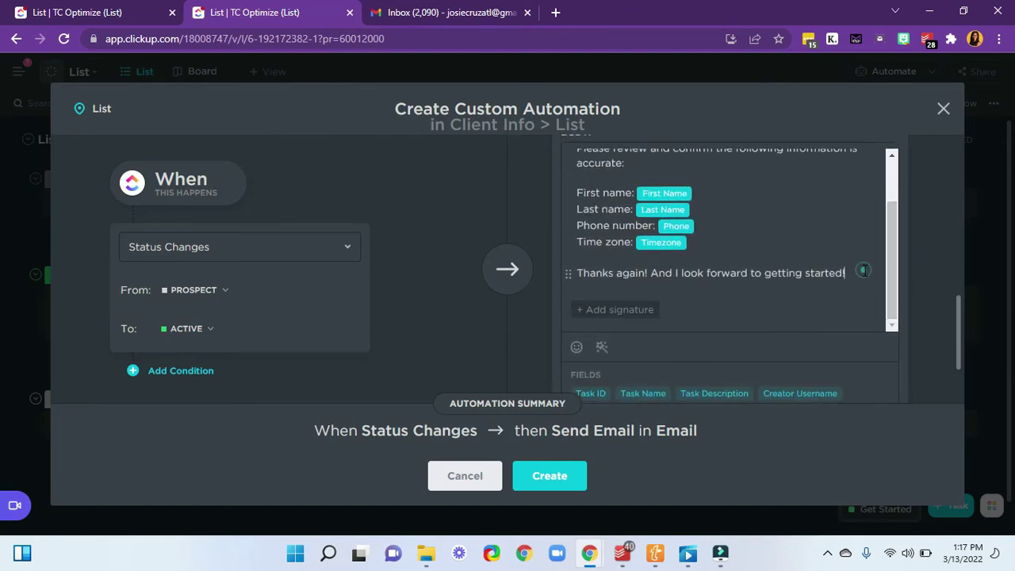
pyautogui.press('Return')
pyautogui.press('Return')
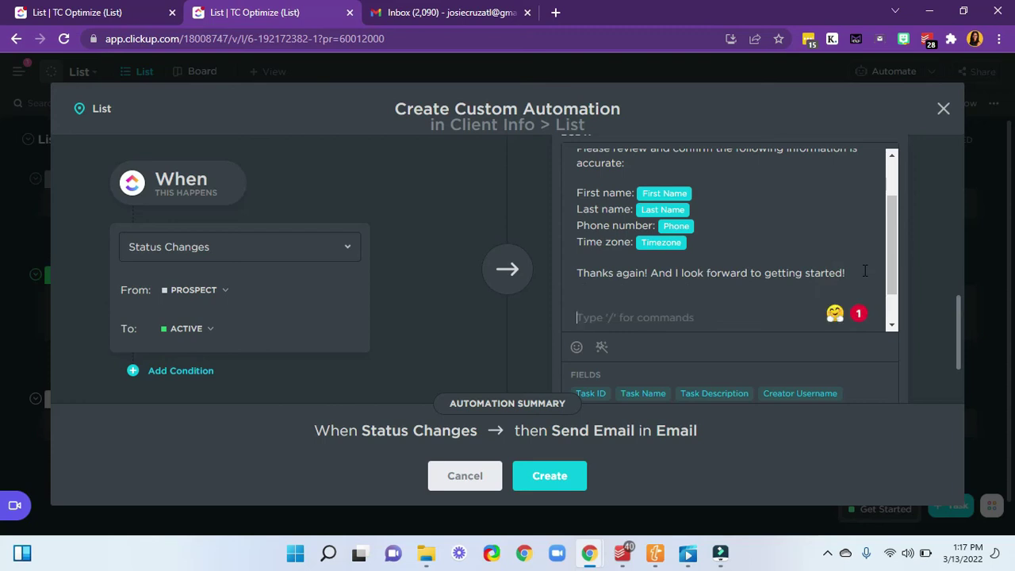
pyautogui.write('Warm Re')
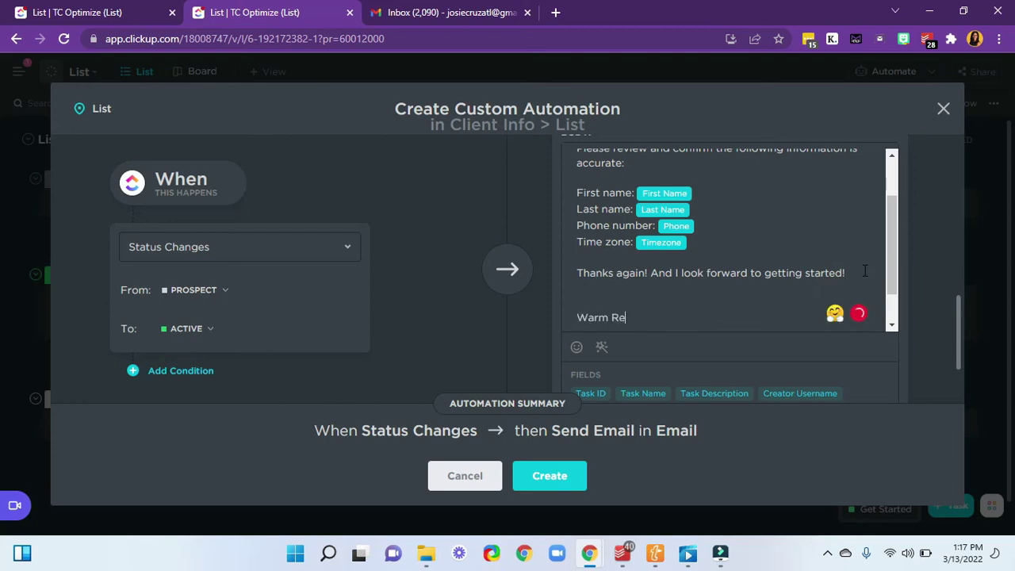
pyautogui.write('gards,')
pyautogui.press('Return')
pyautogui.press('Return')
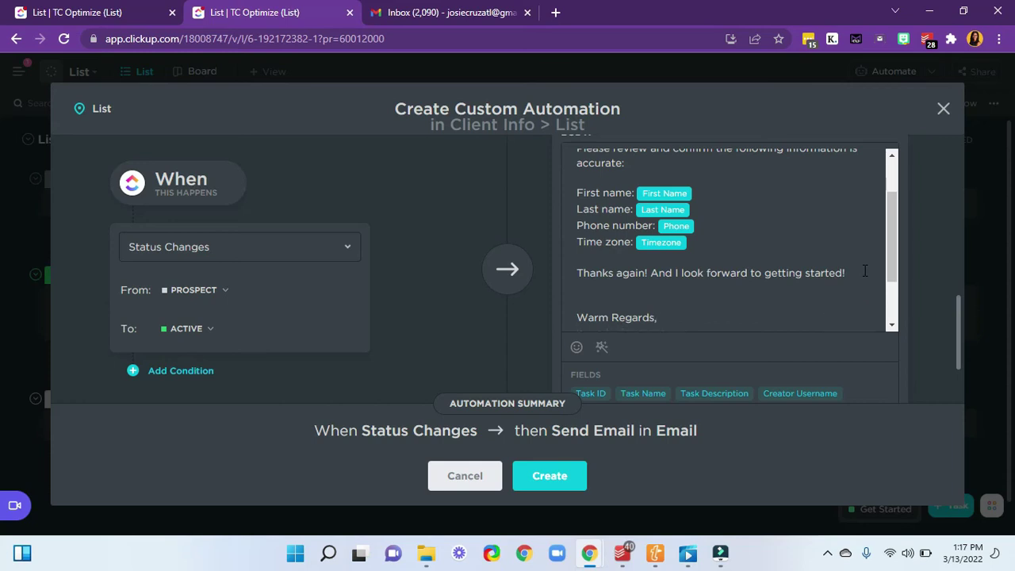
pyautogui.write('Js')
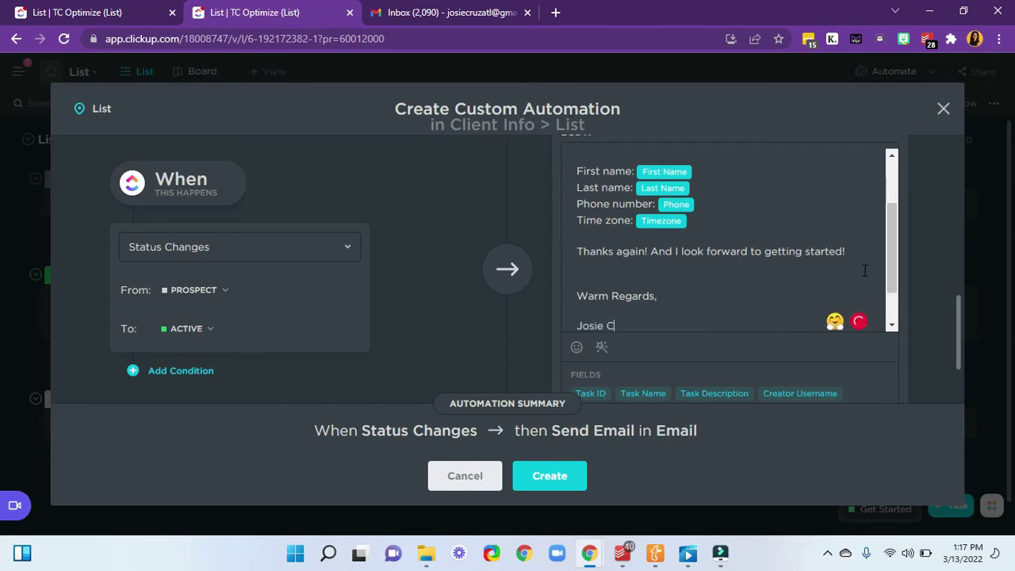
pyautogui.write('sie Cruz')
pyautogui.press('Return')
pyautogui.write('TC')
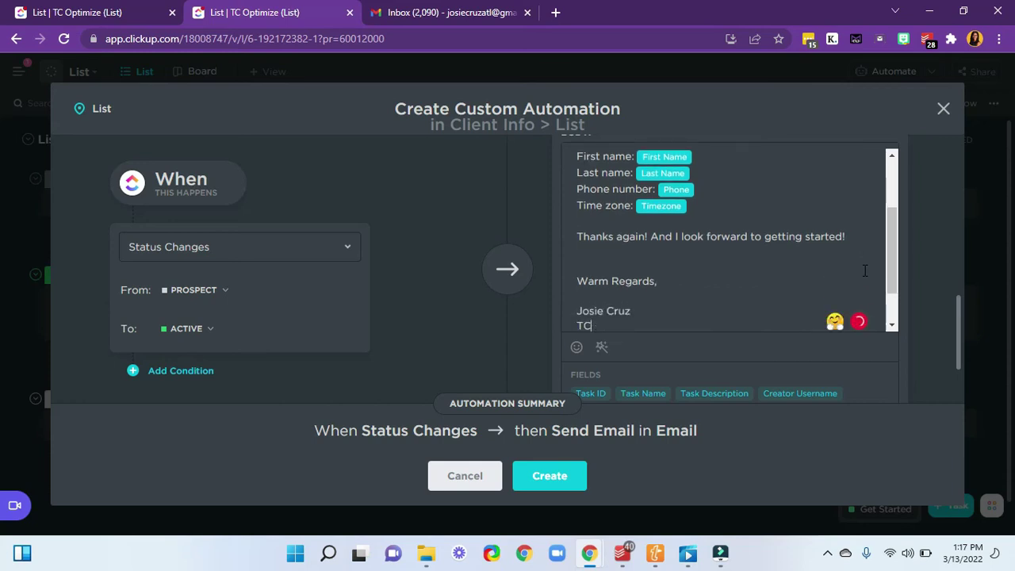
pyautogui.write(' Optimize, LLC')
pyautogui.scroll(-5, 753, 253)
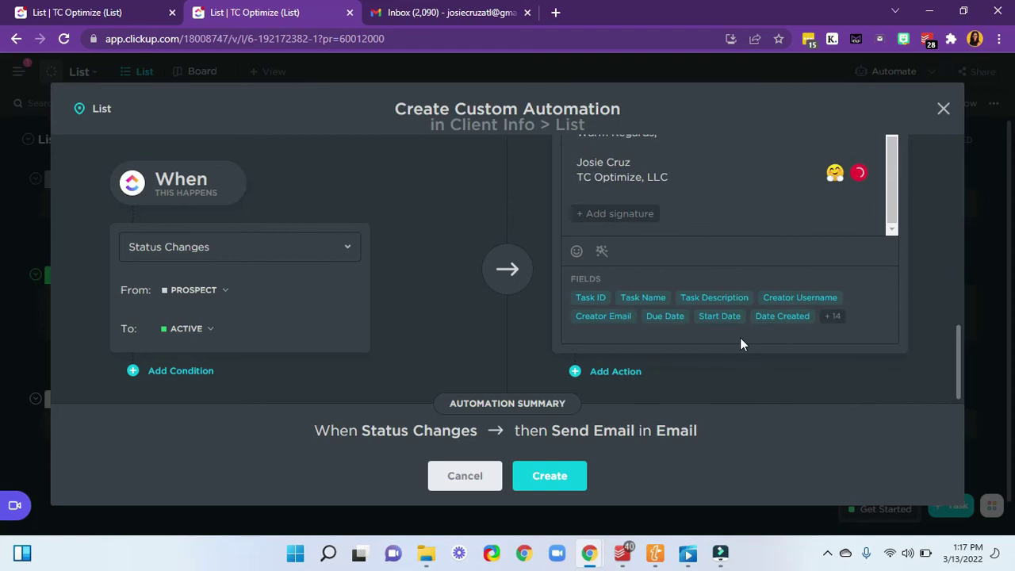
pyautogui.click(565, 481)
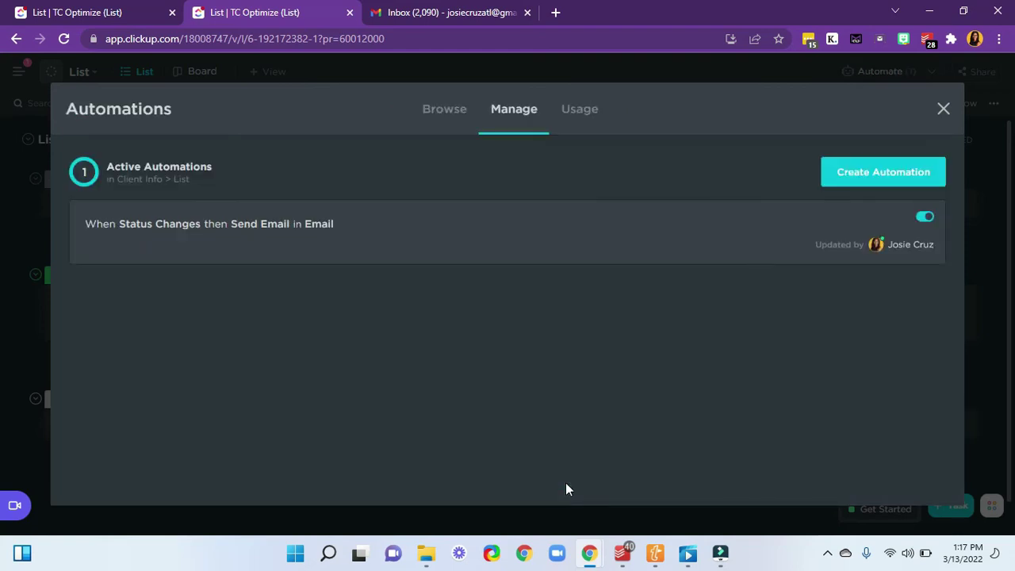
# - Close the Automations Manage window to get back to the task list
pyautogui.click(942, 109)
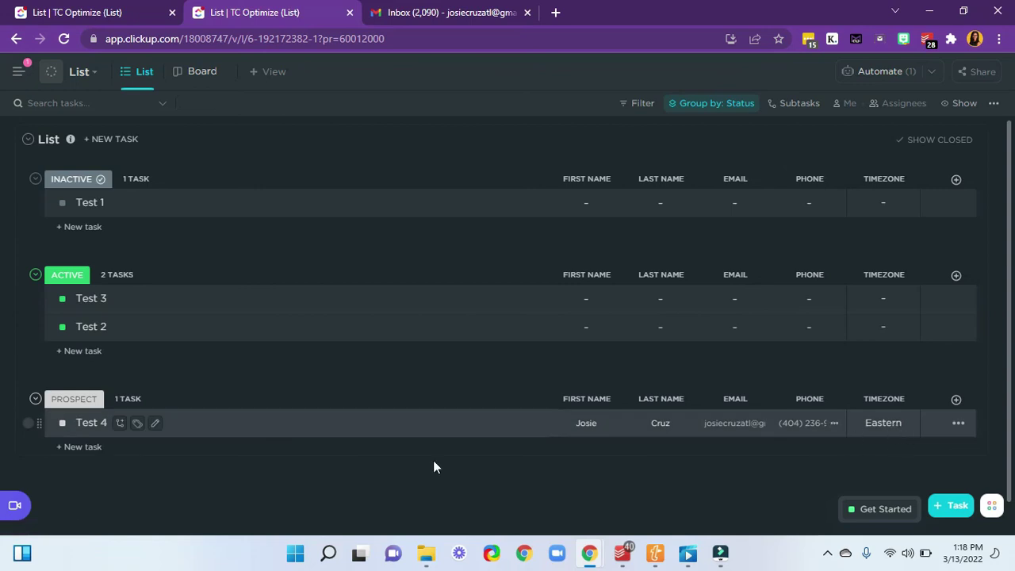
# - Change Test 4's status to ACTIVE and review the triggered welcome email in its activity panel
pyautogui.moveTo(179, 420)
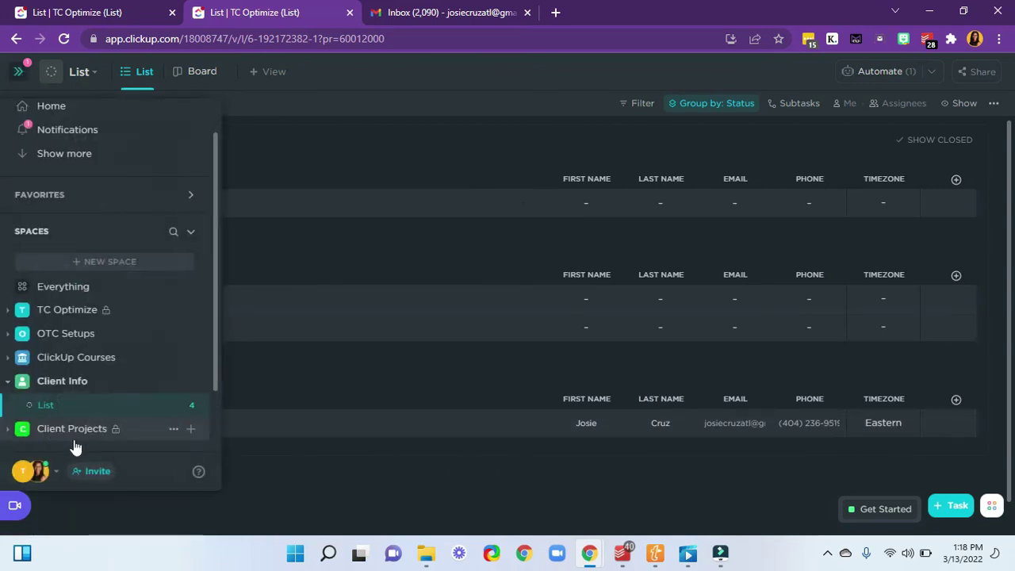
pyautogui.click(61, 423)
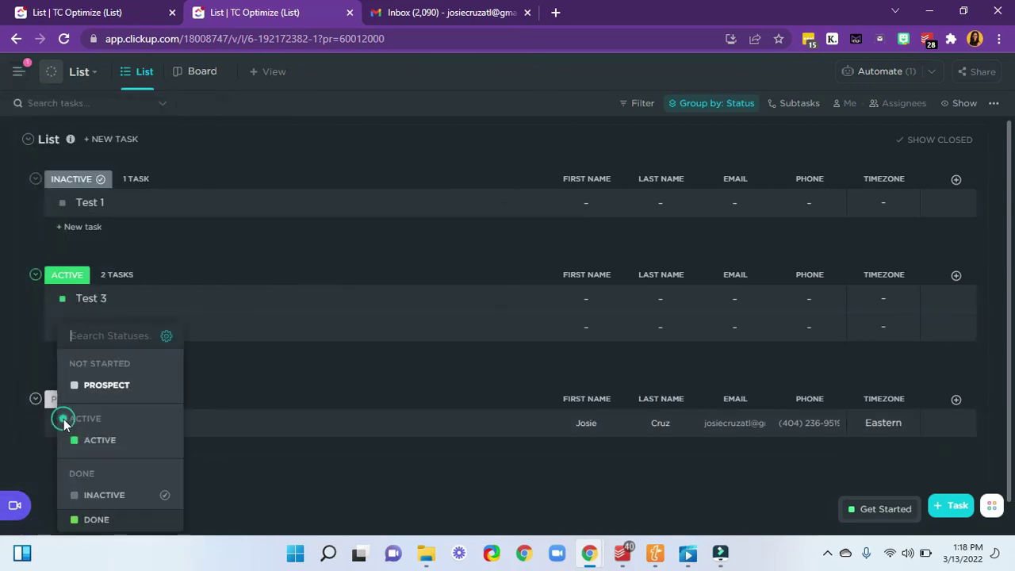
pyautogui.click(92, 442)
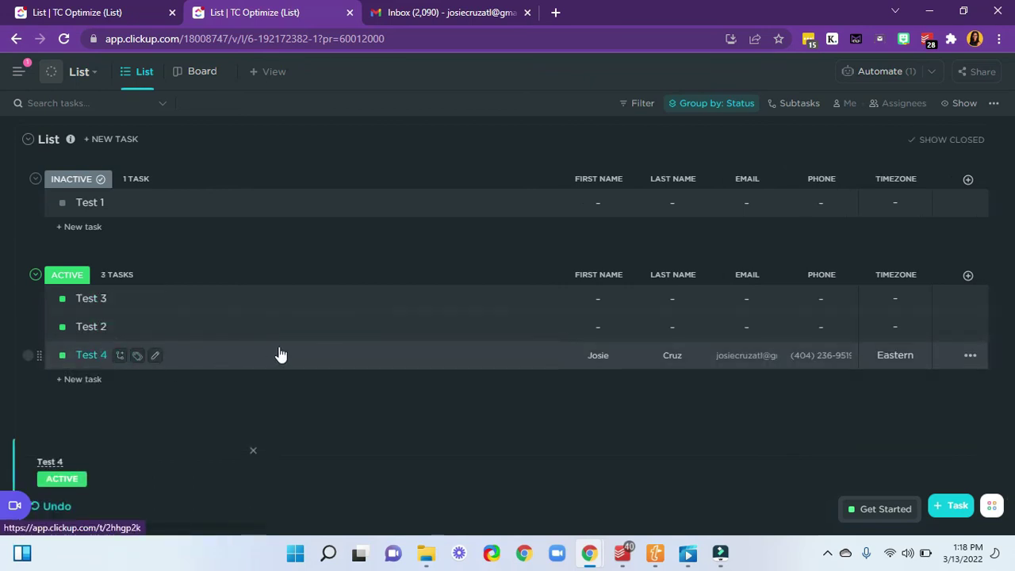
pyautogui.click(177, 358)
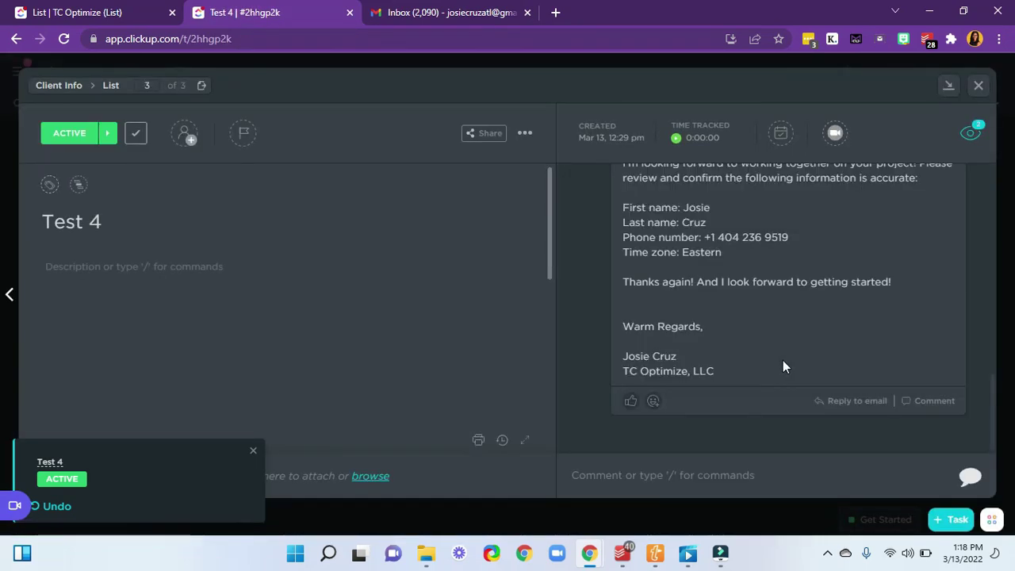
pyautogui.scroll(1, 782, 360)
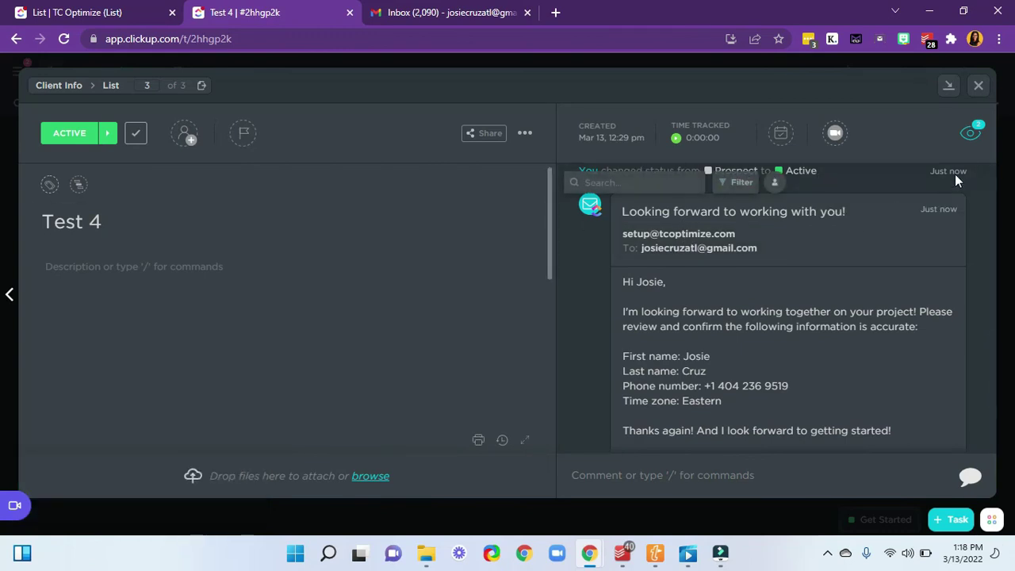
pyautogui.scroll(-2, 862, 265)
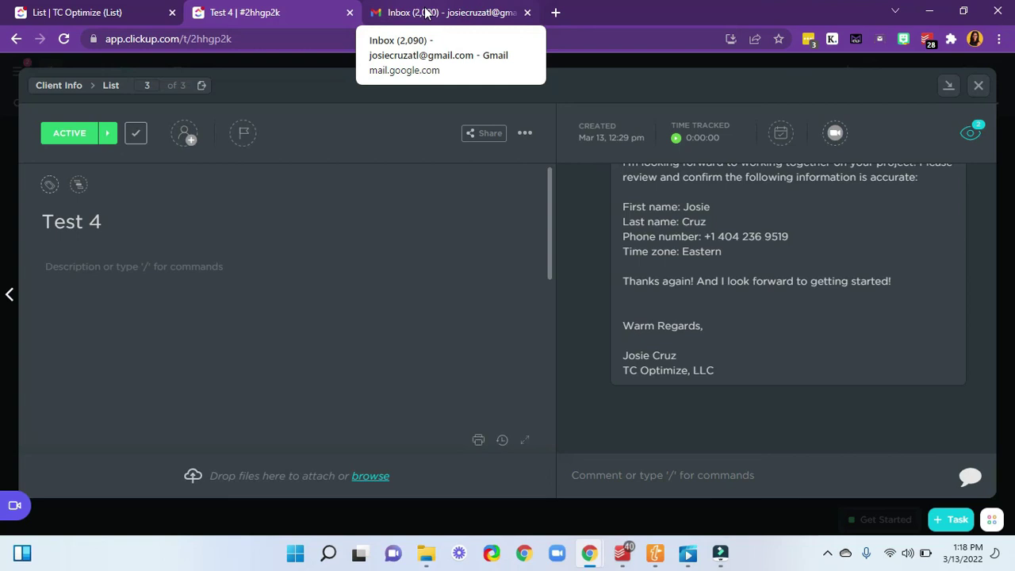
# - In Gmail, highlight the client's name, project and details in the received welcome email
pyautogui.click(425, 13)
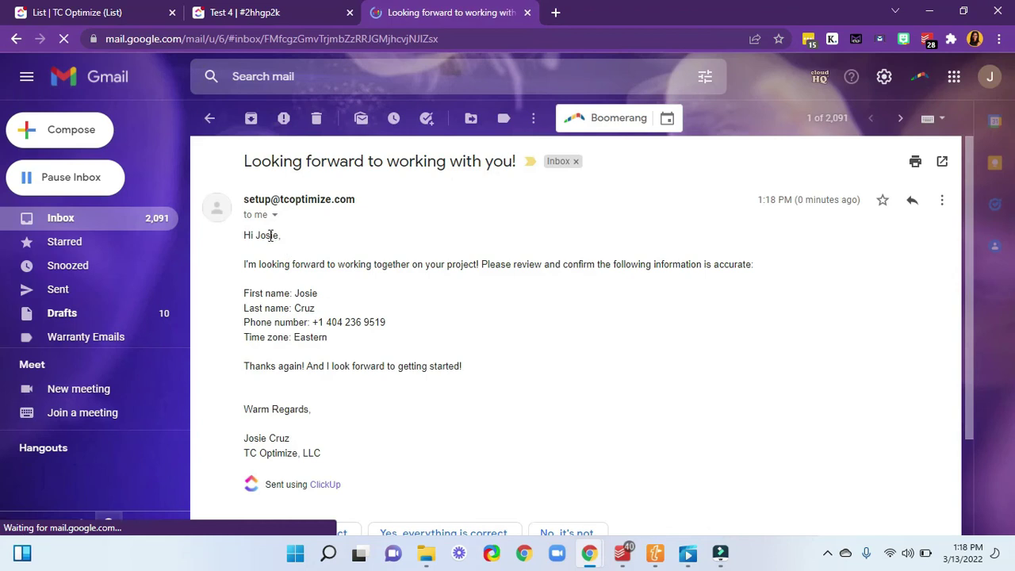
pyautogui.moveTo(253, 235); pyautogui.dragTo(296, 244)
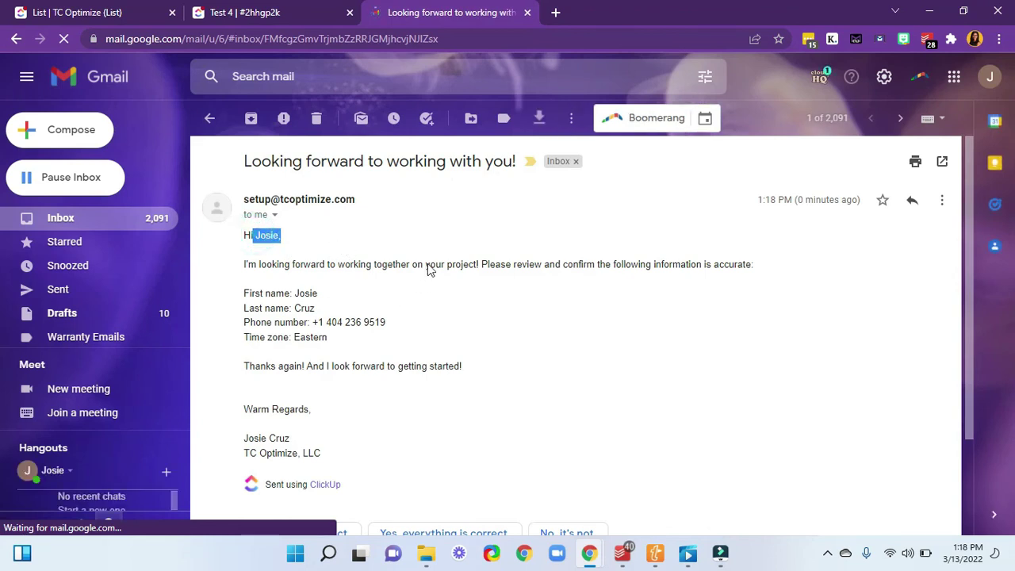
pyautogui.moveTo(427, 264); pyautogui.dragTo(461, 281)
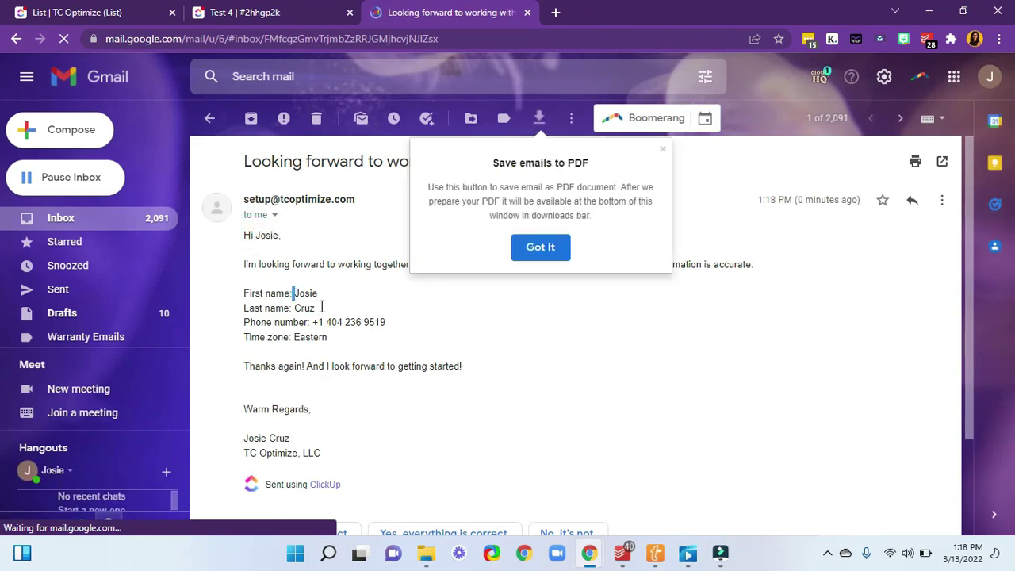
pyautogui.moveTo(265, 294)
pyautogui.mouseDown()
pyautogui.moveTo(359, 340)
pyautogui.moveTo(244, 311)
pyautogui.moveTo(260, 294)
pyautogui.mouseUp()
pyautogui.click(359, 339)
# - Check the Warm Regards signature and dismiss the Save emails to PDF tip
pyautogui.scroll(-2, 357, 343)
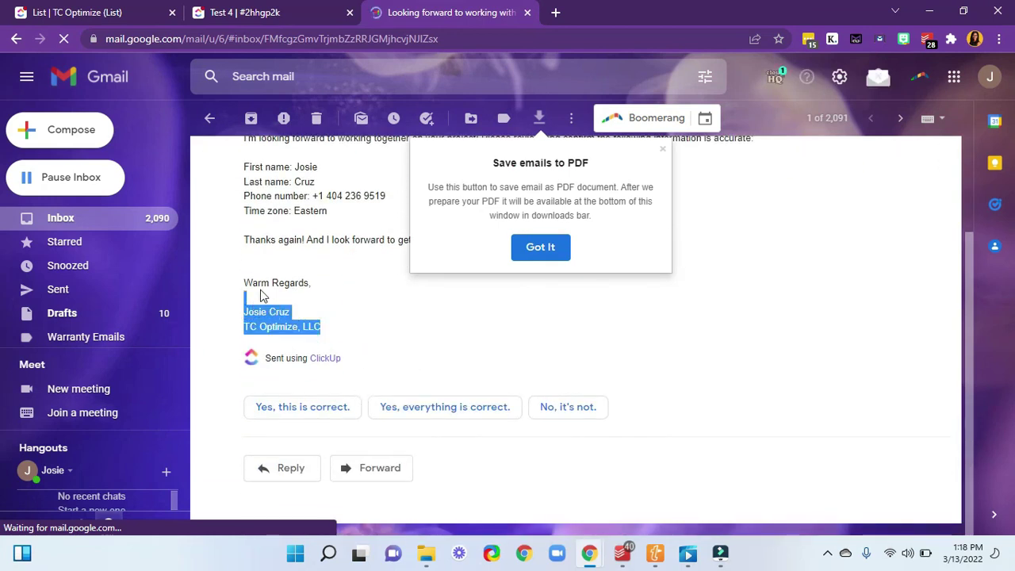
pyautogui.click(256, 284)
pyautogui.scroll(2, 376, 325)
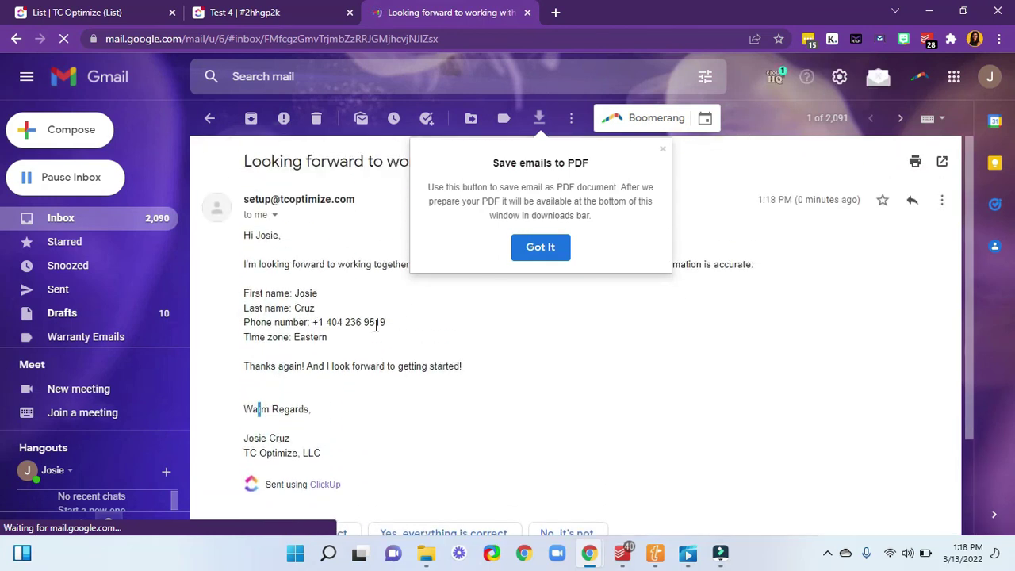
pyautogui.click(662, 150)
pyautogui.scroll(-2, 583, 300)
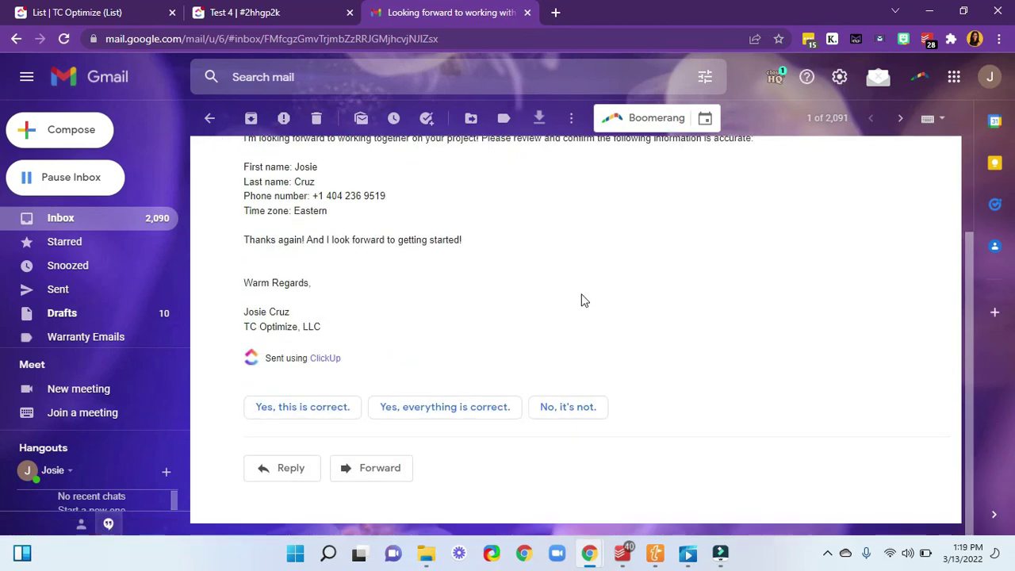
pyautogui.scroll(2, 583, 300)
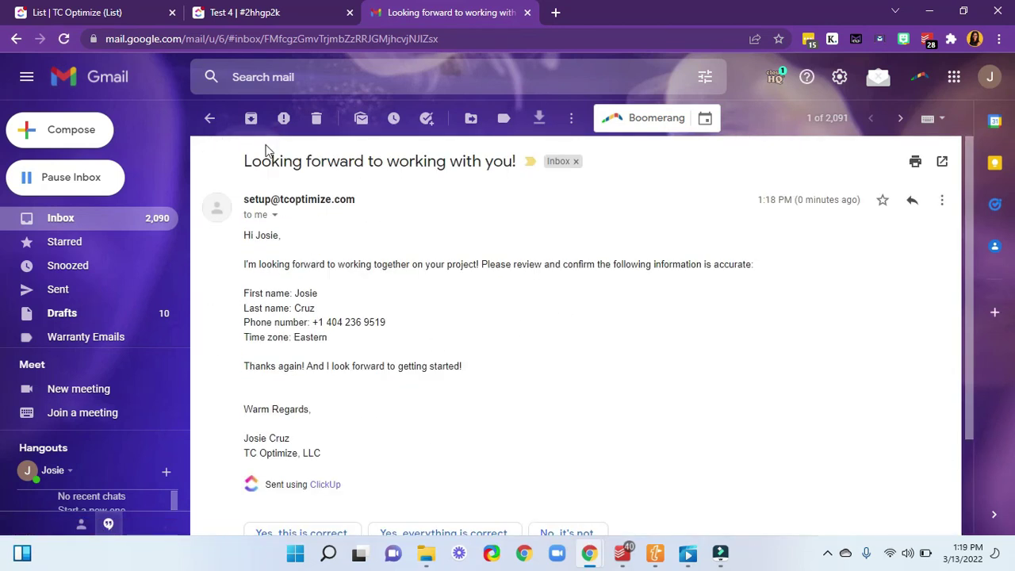